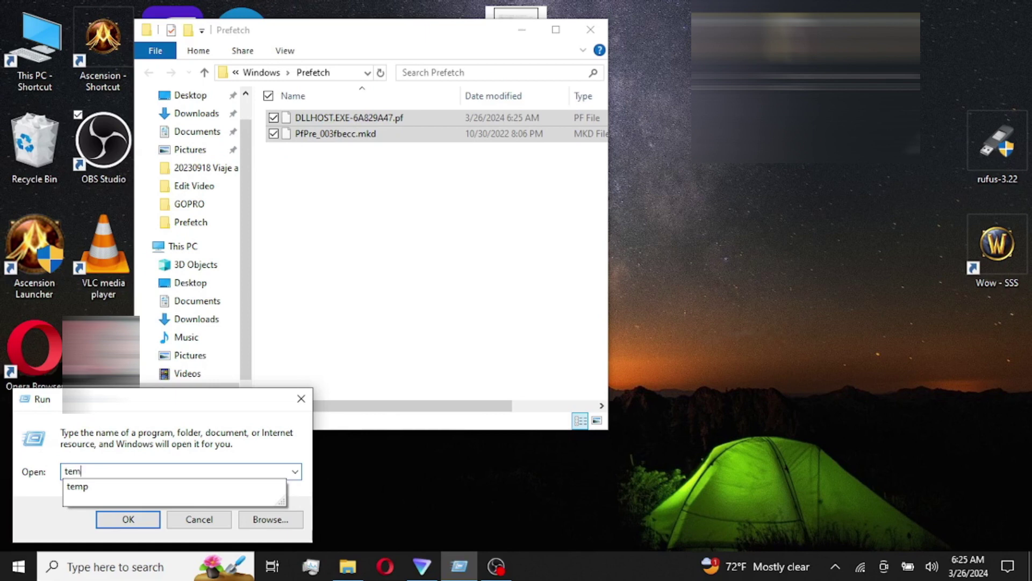
- Open the Windows temp folder and delete all its contents with administrator permission, skipping the in-use mat-debug-3188 file, and close both folder windows
key("Return")
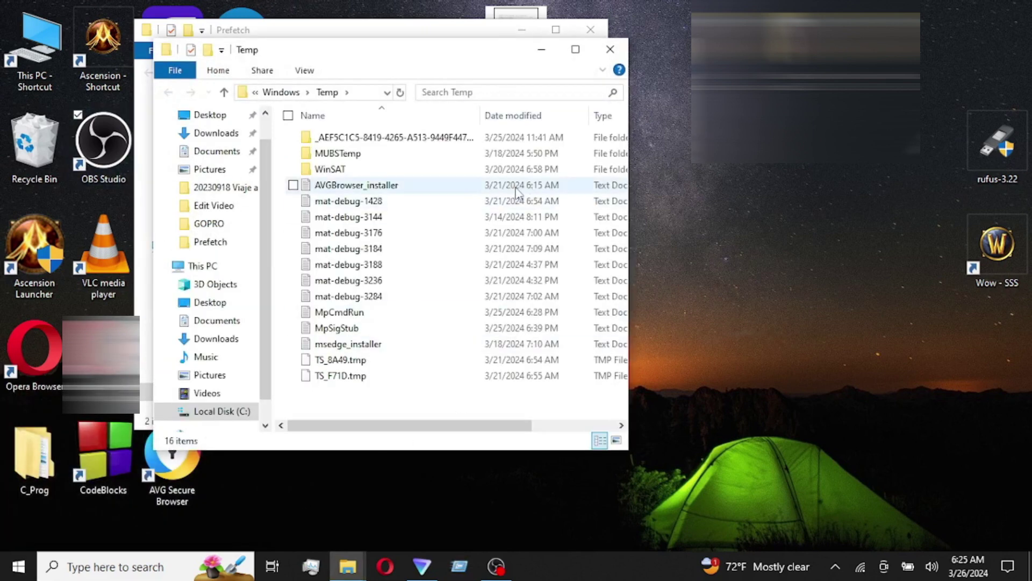
left_click(370, 237)
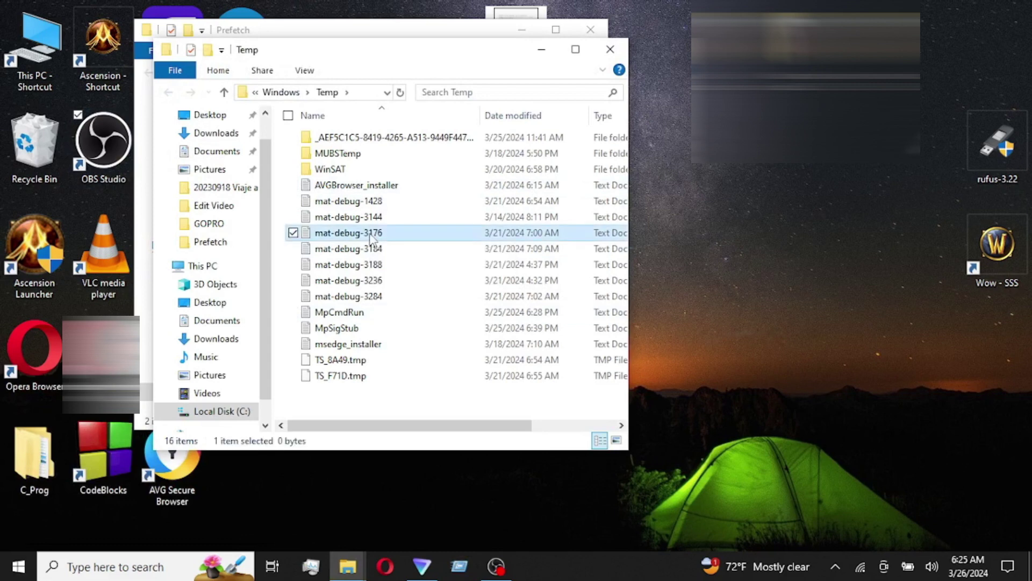
key("ctrl+a")
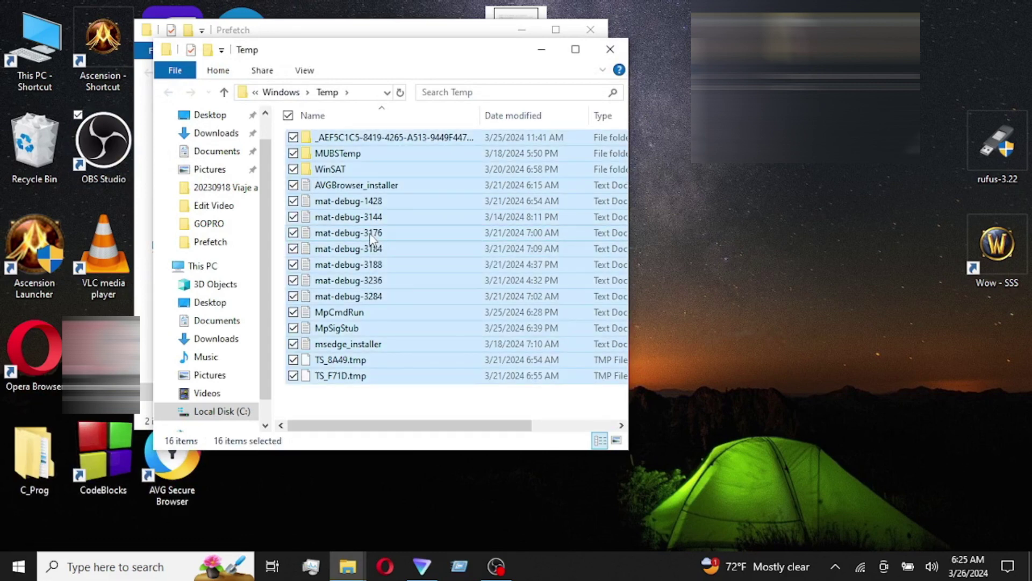
key("Delete")
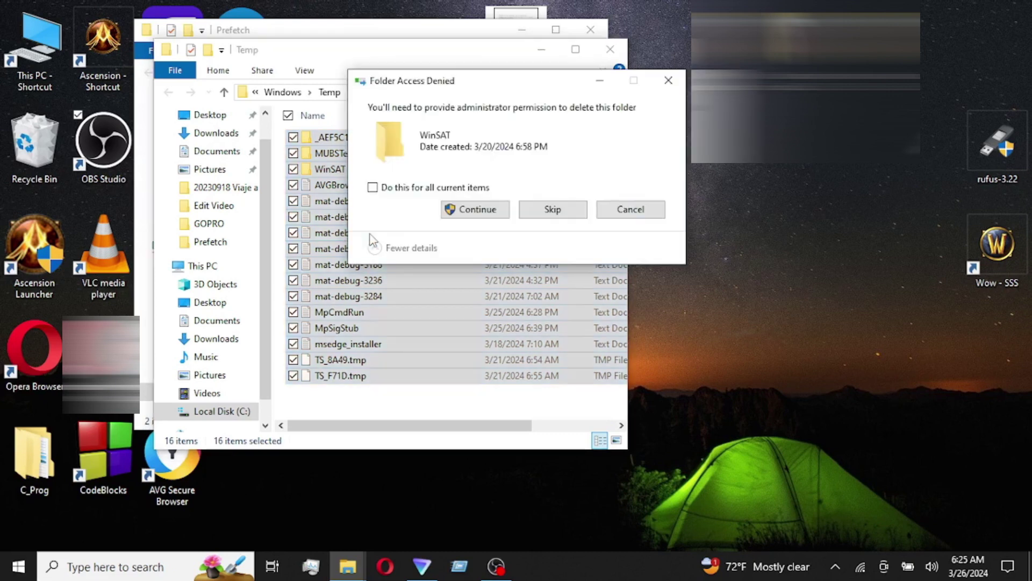
left_click(477, 211)
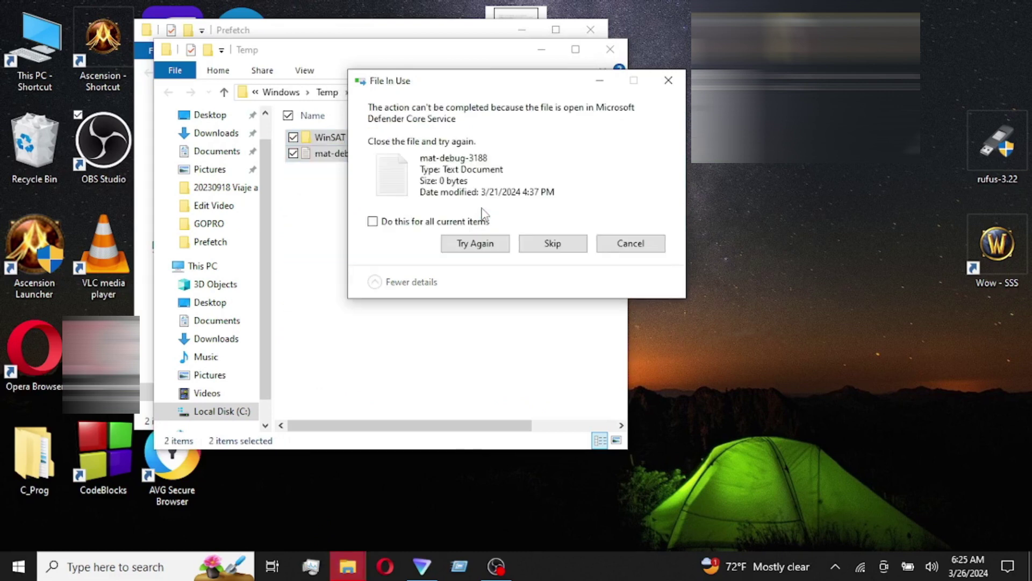
left_click(552, 245)
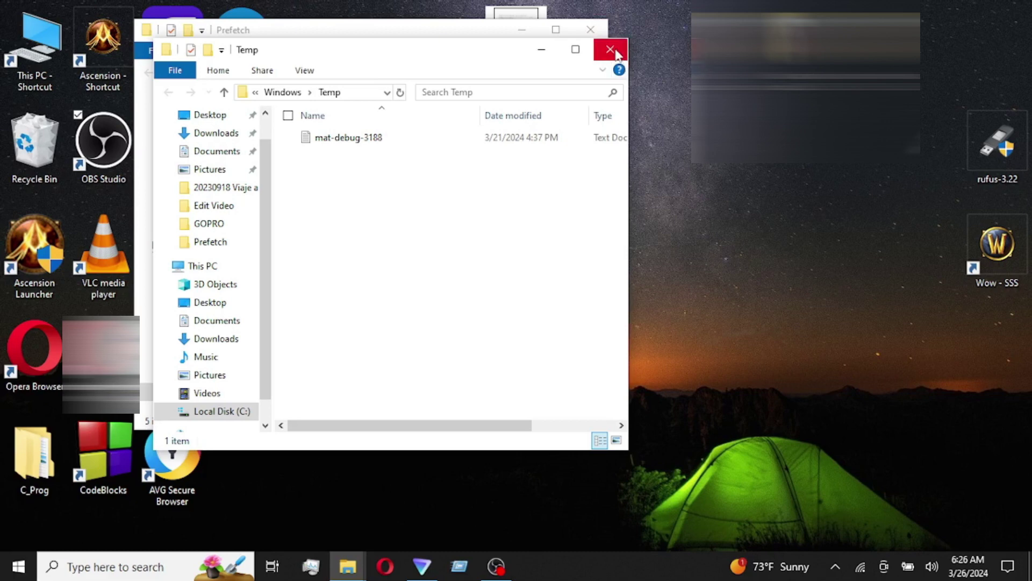
left_click(608, 46)
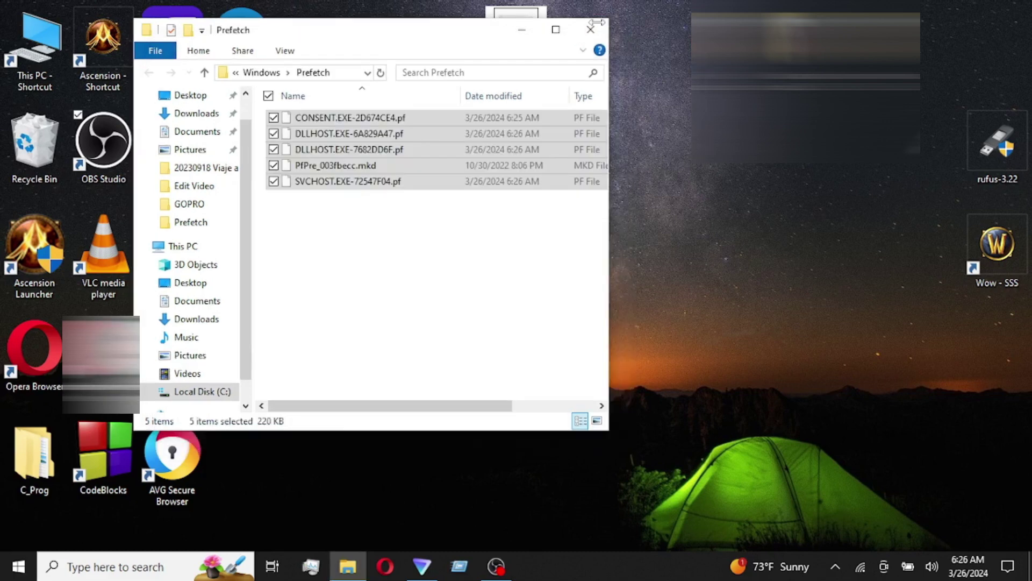
left_click(590, 30)
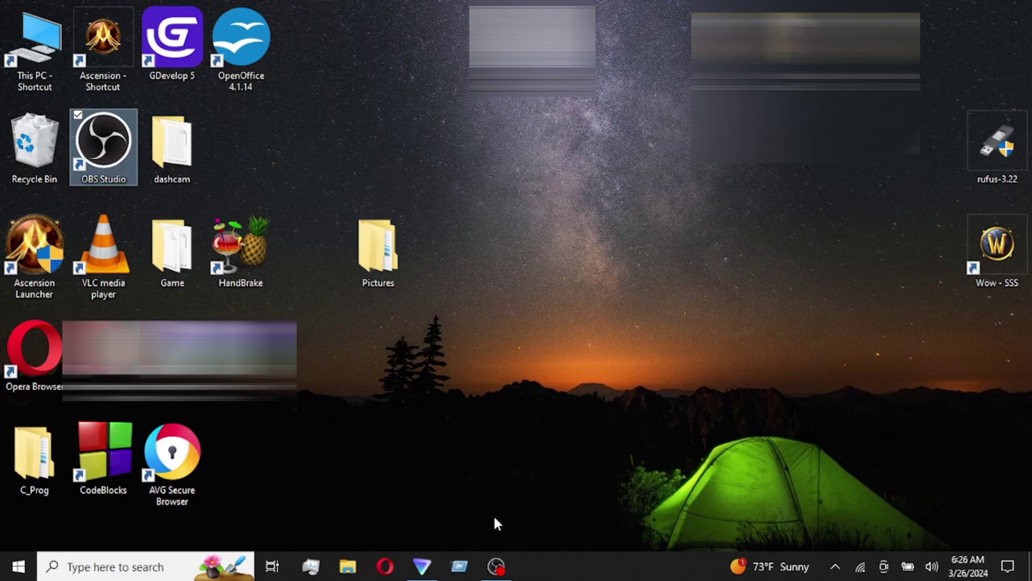
- Open the user's local temporary files folder by running %temp%
left_click(461, 567)
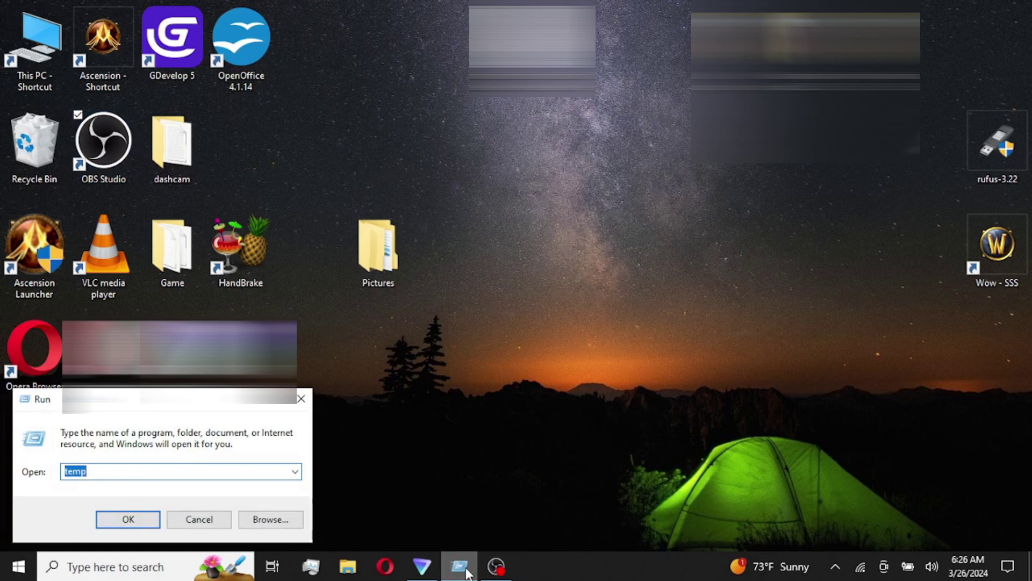
type("%")
key("BackSpace")
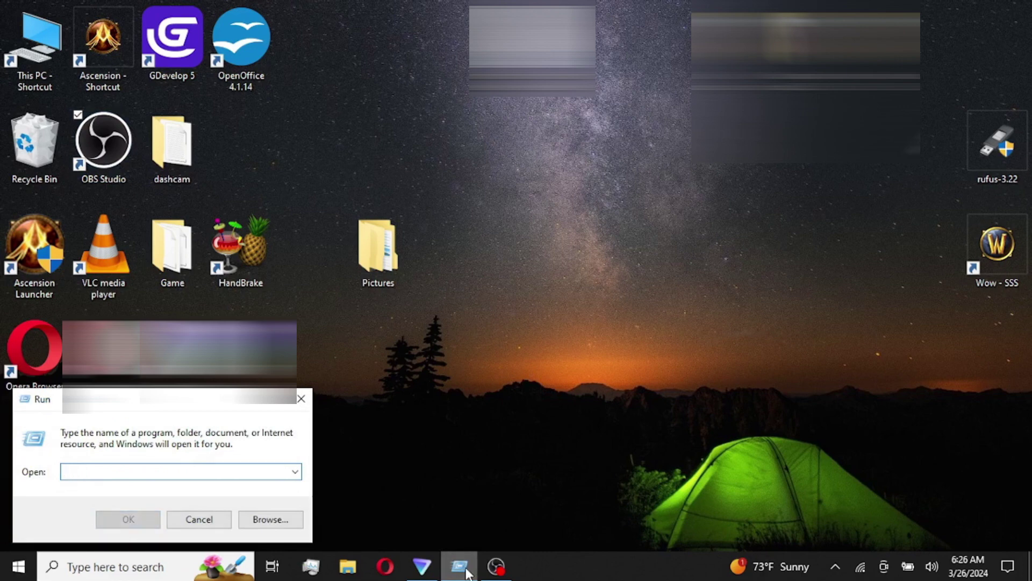
type("%")
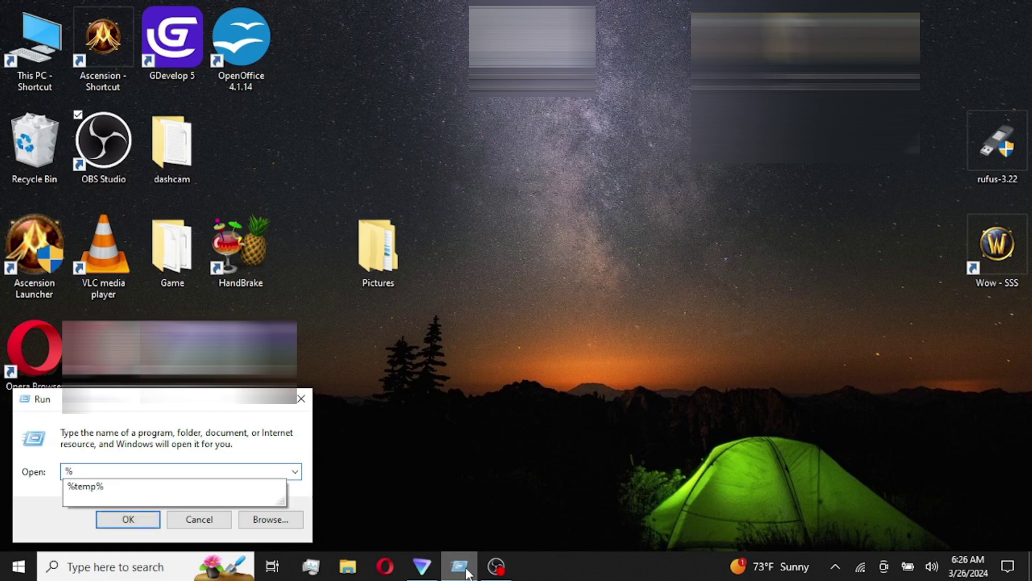
key("Down")
key("Return")
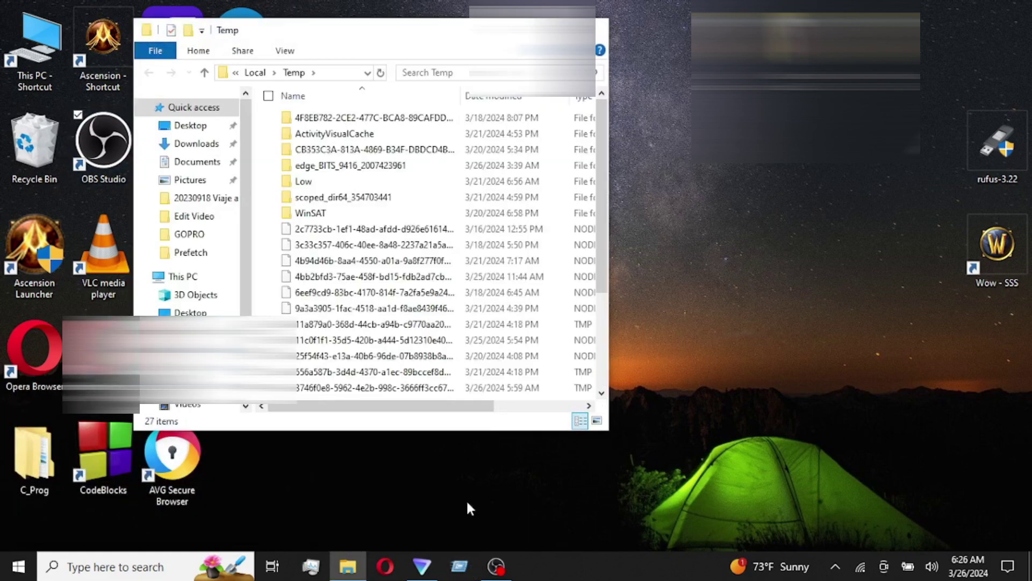
- Delete all files and folders in the local Temp folder, granting administrator permission for the protected folders, and close its window
left_click(333, 277)
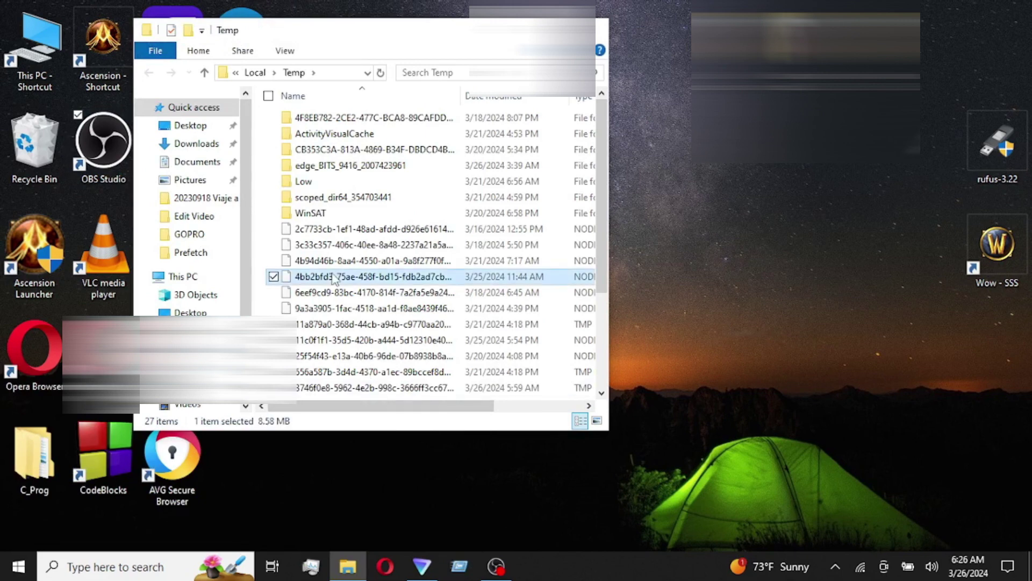
key("ctrl+a")
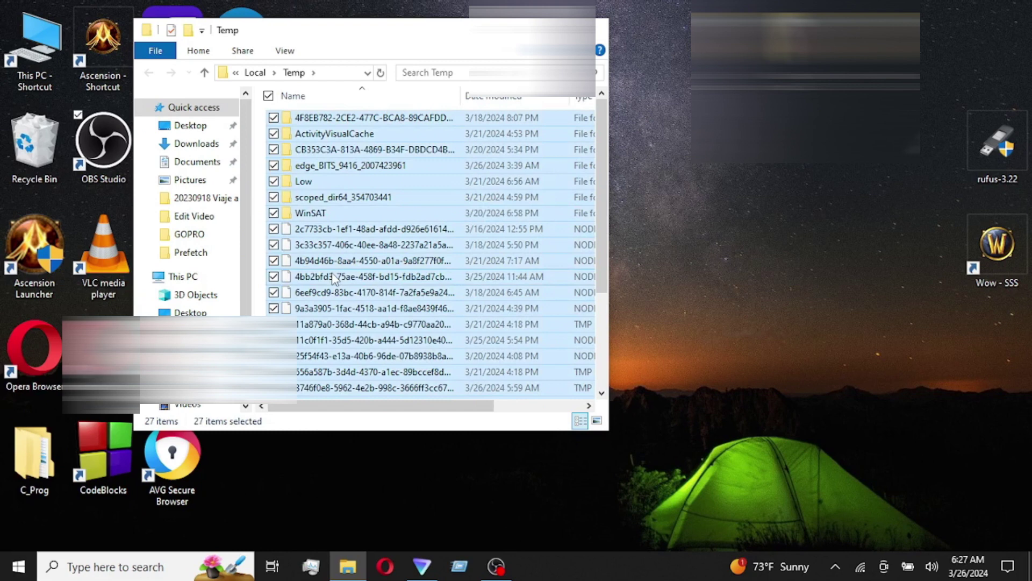
key("Delete")
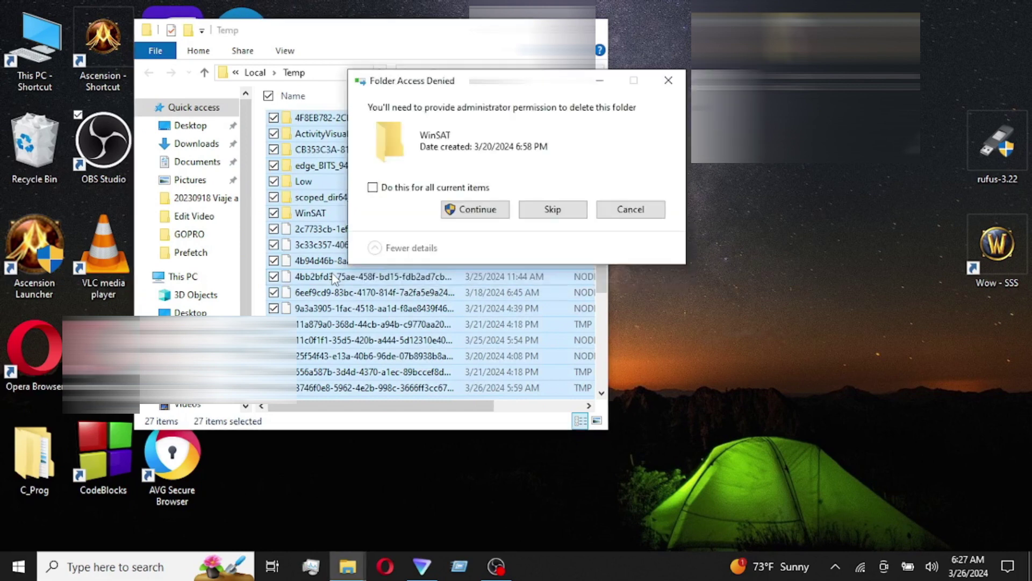
left_click(477, 210)
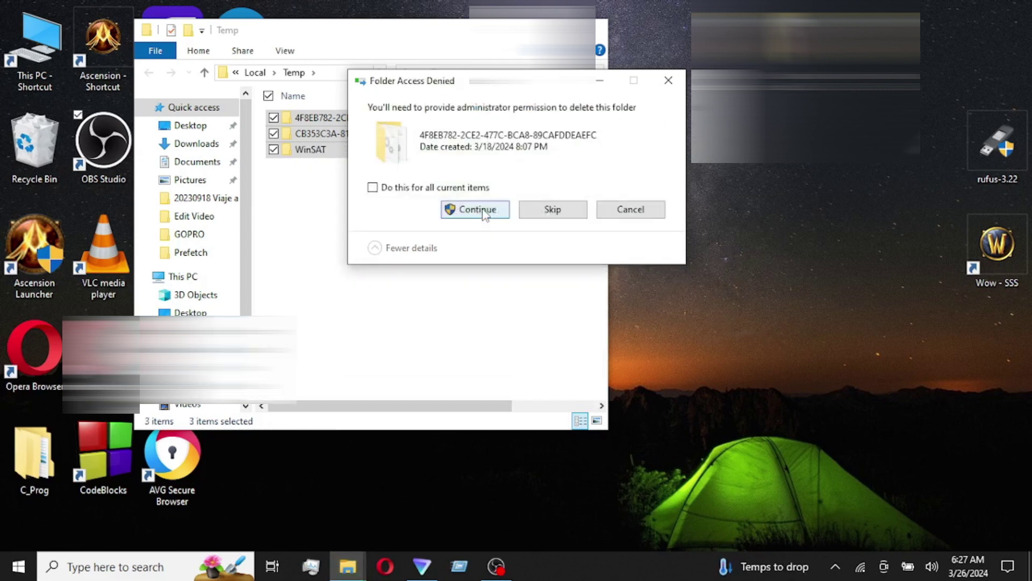
left_click(486, 214)
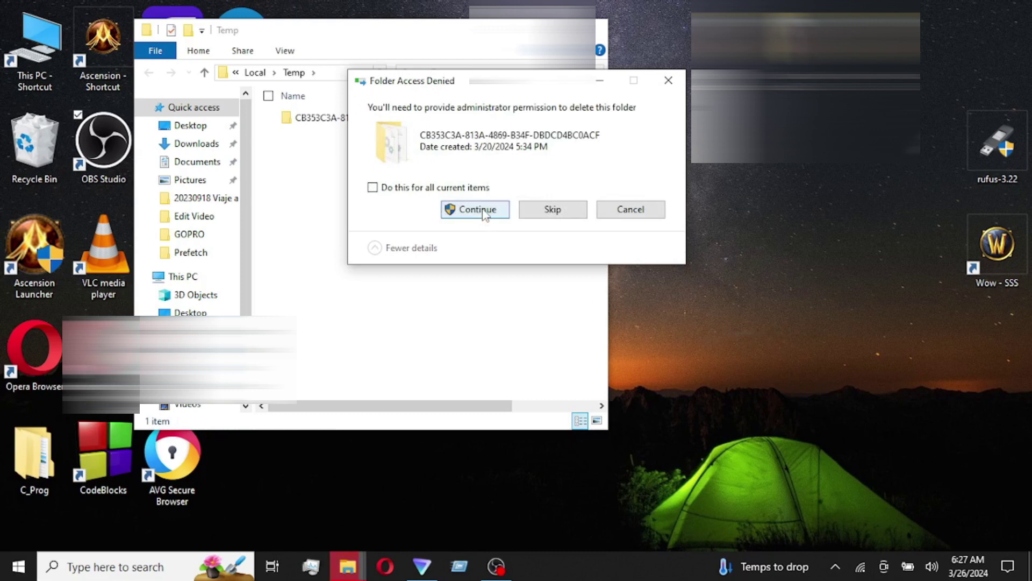
left_click(485, 213)
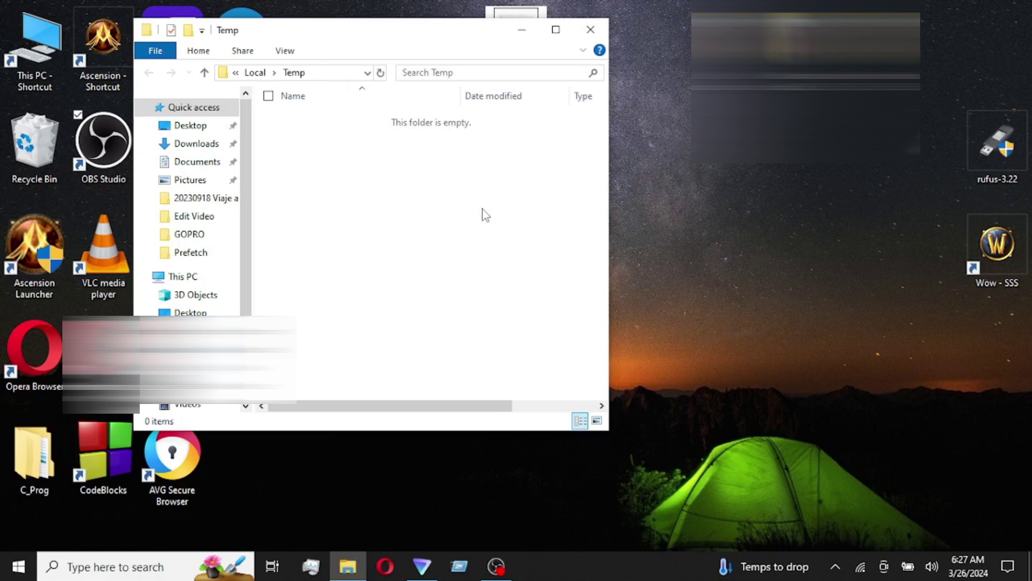
left_click(591, 30)
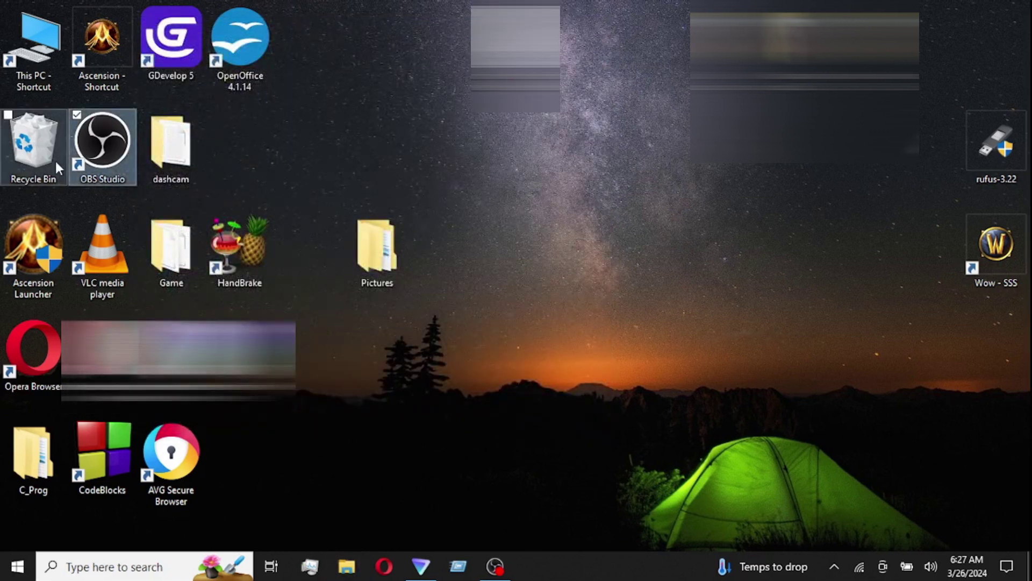
- Open the Download folder inside SoftwareDistribution in the Windows folder on Local Disk (C:)
left_click(31, 54)
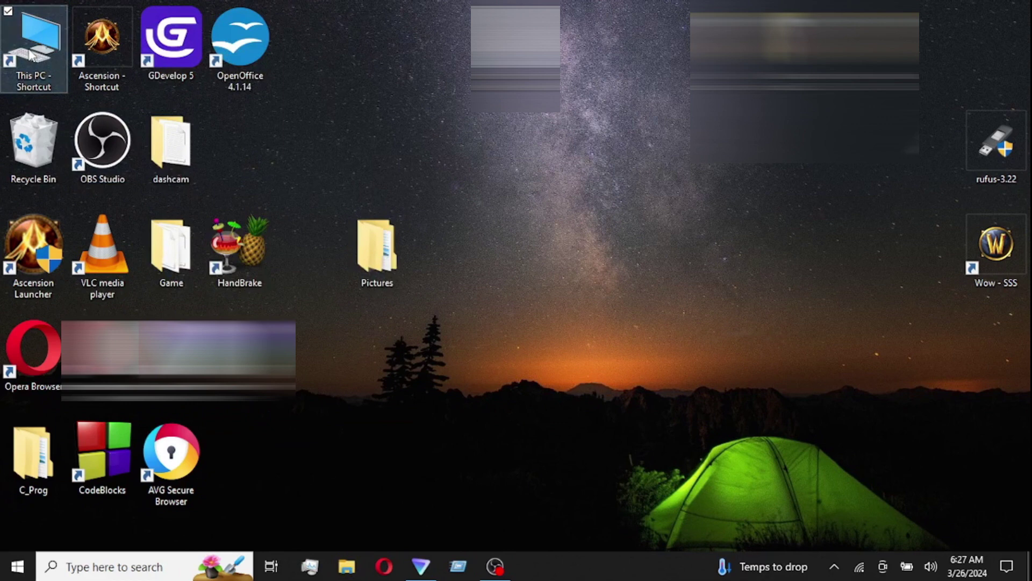
double_click(30, 55)
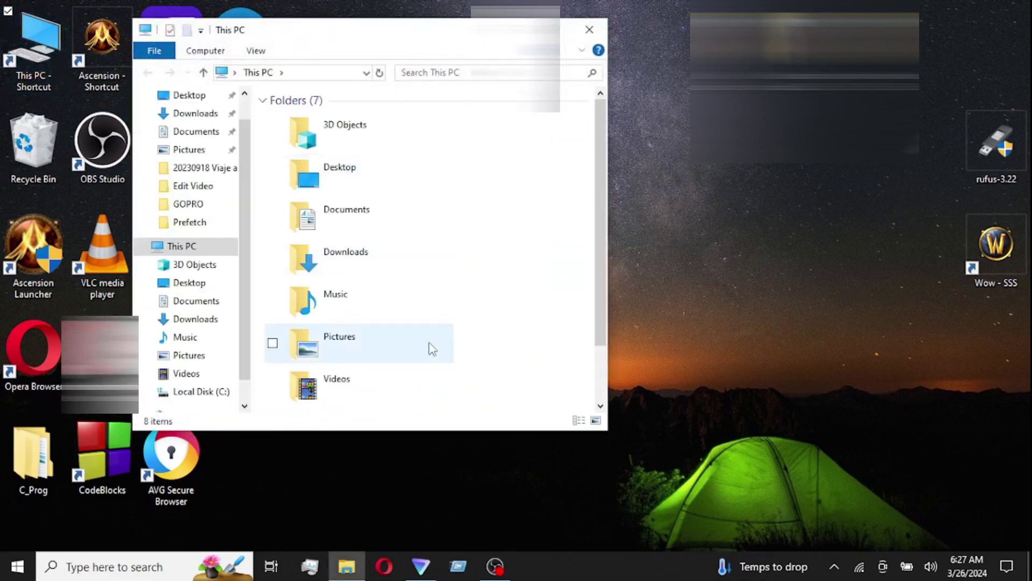
left_click(195, 392)
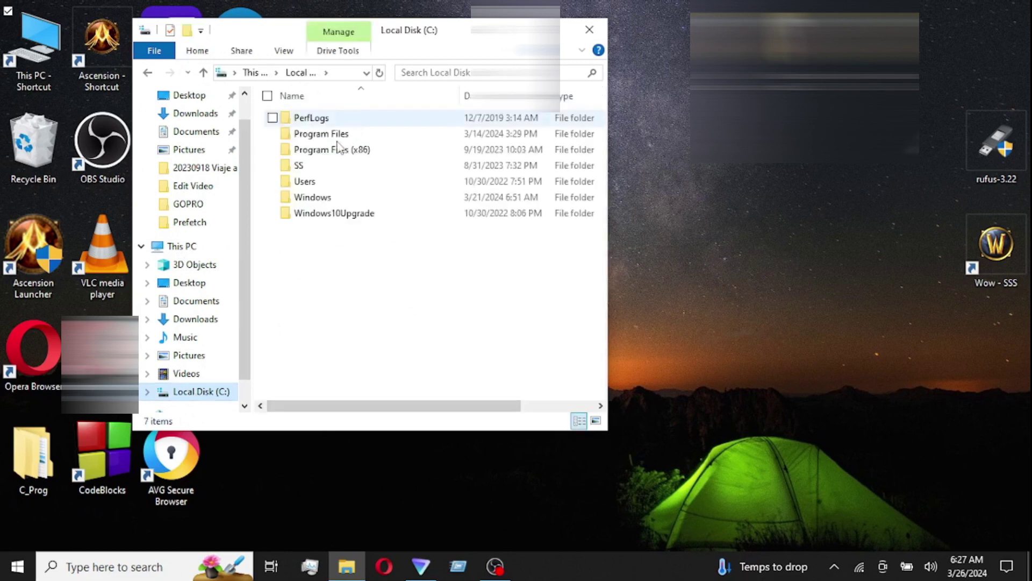
double_click(318, 198)
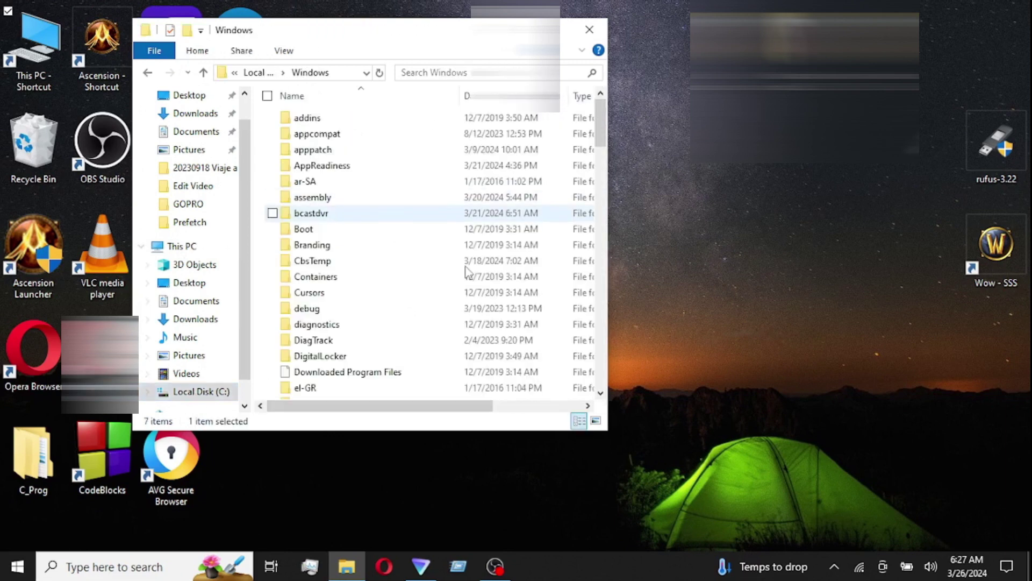
left_click(601, 393)
left_click_drag(601, 393, 600, 393)
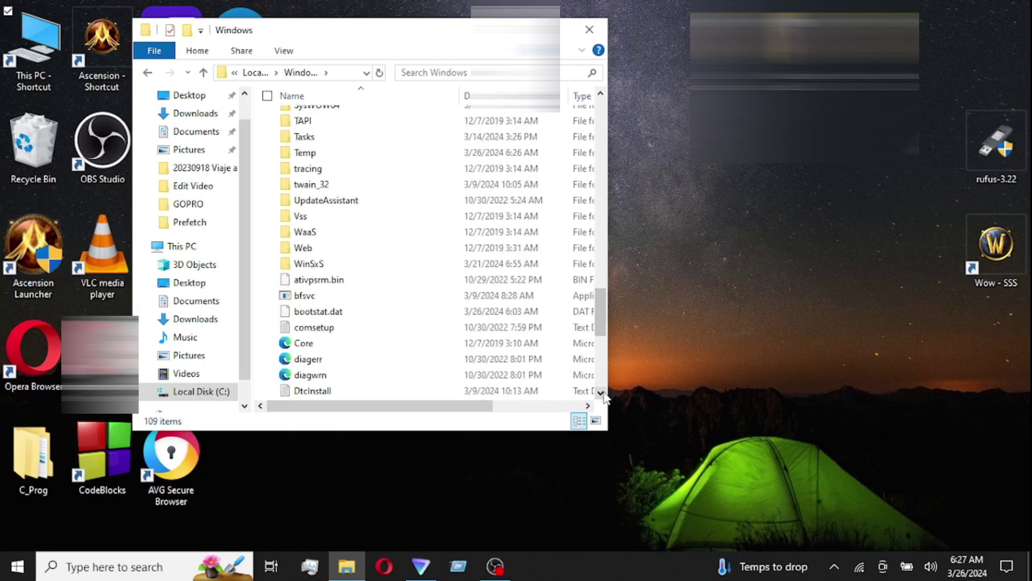
left_click(600, 96)
left_click_drag(600, 96, 601, 96)
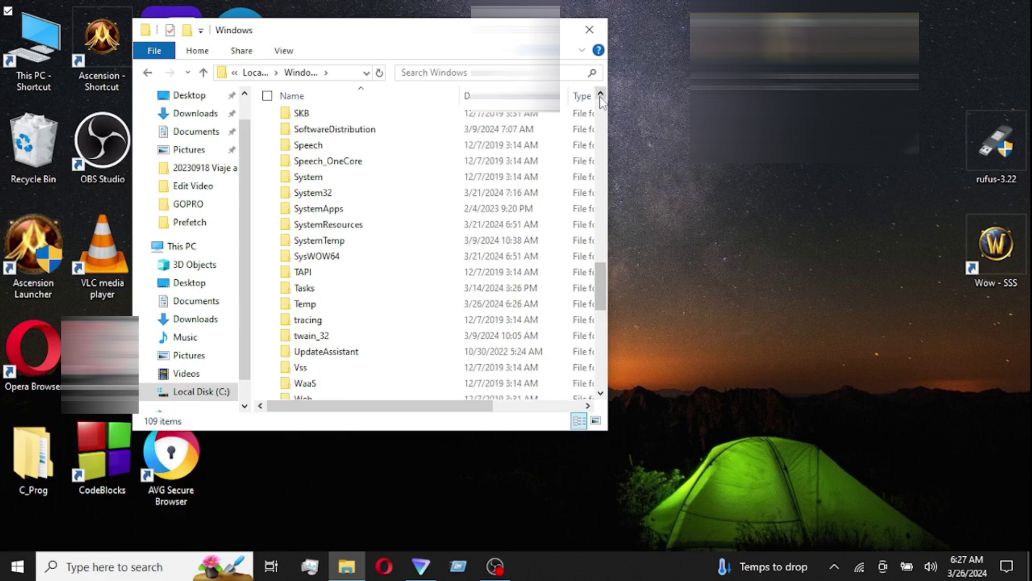
double_click(319, 131)
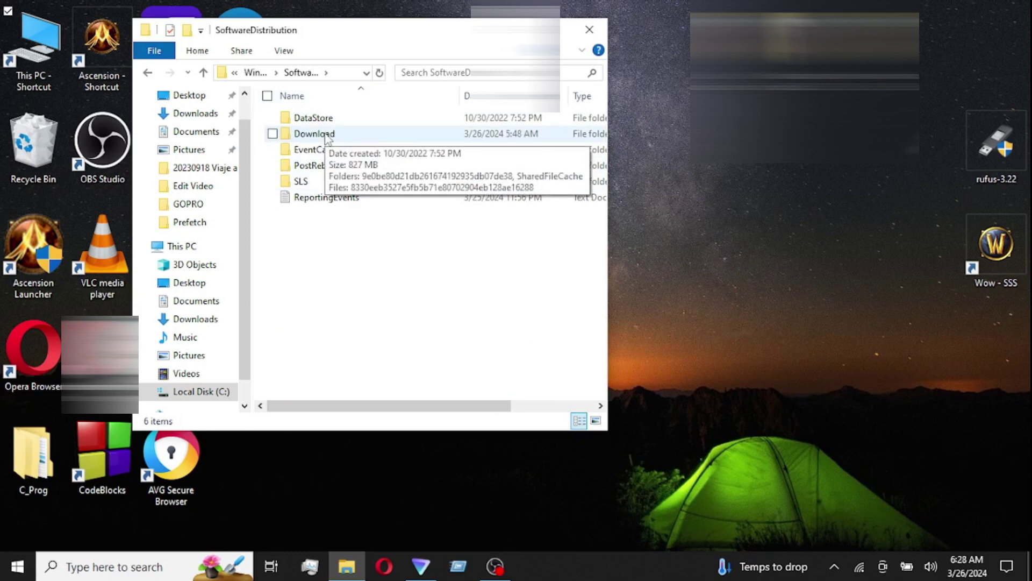
double_click(327, 138)
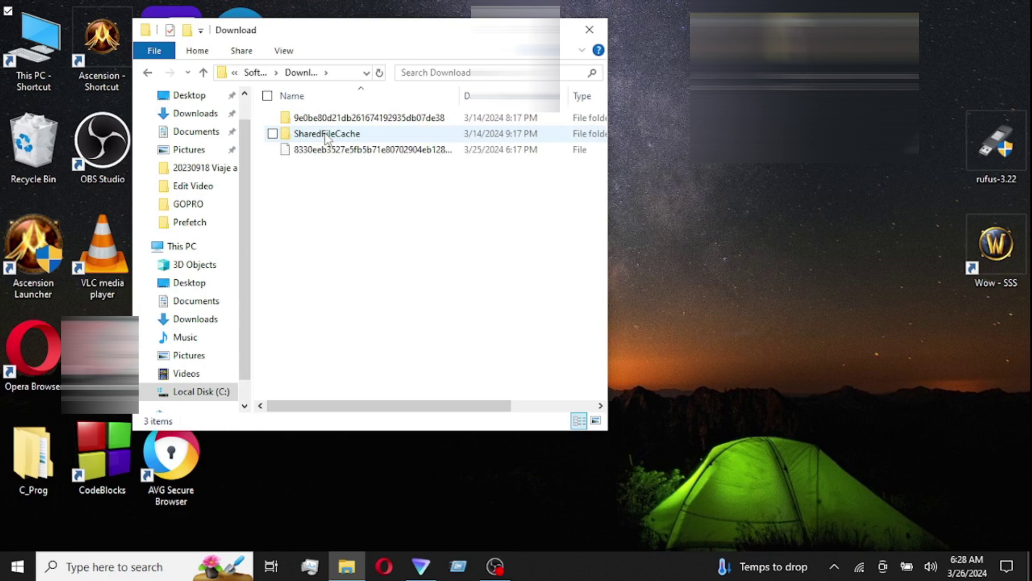
- Delete all contents of the SoftwareDistribution Download folder, granting administrator permission for the protected file and folder
left_click(323, 155)
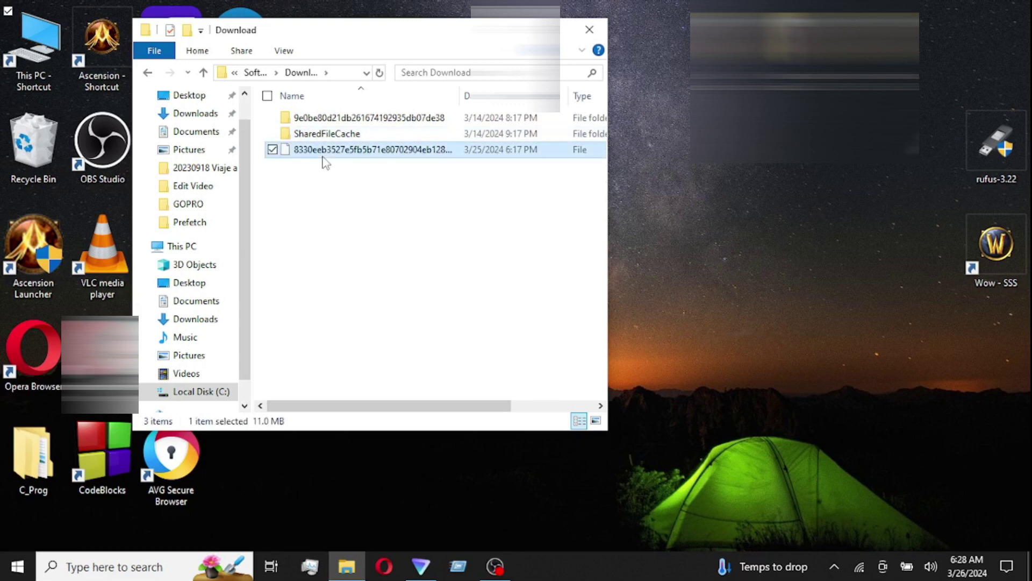
key("ctrl+a")
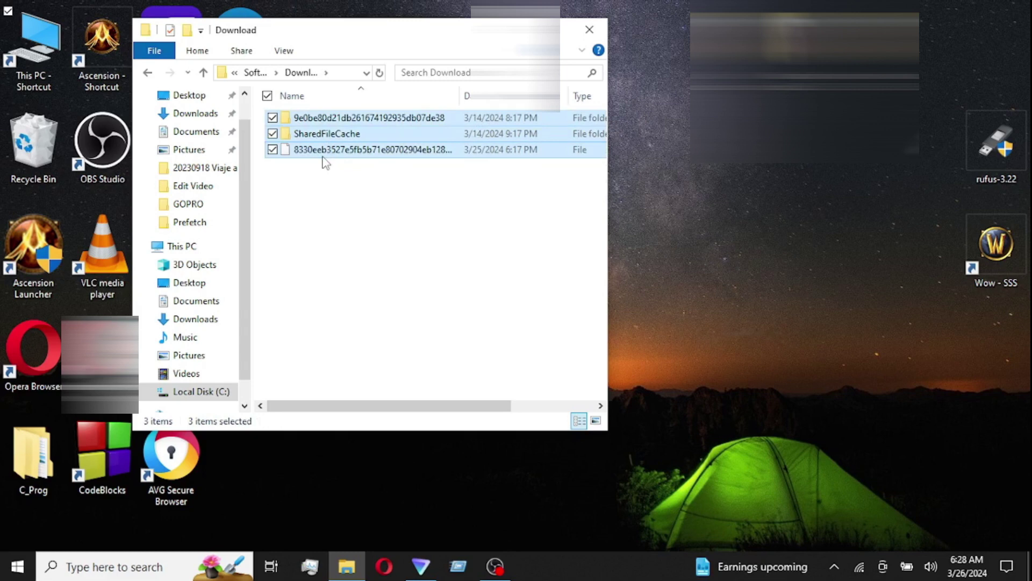
key("Delete")
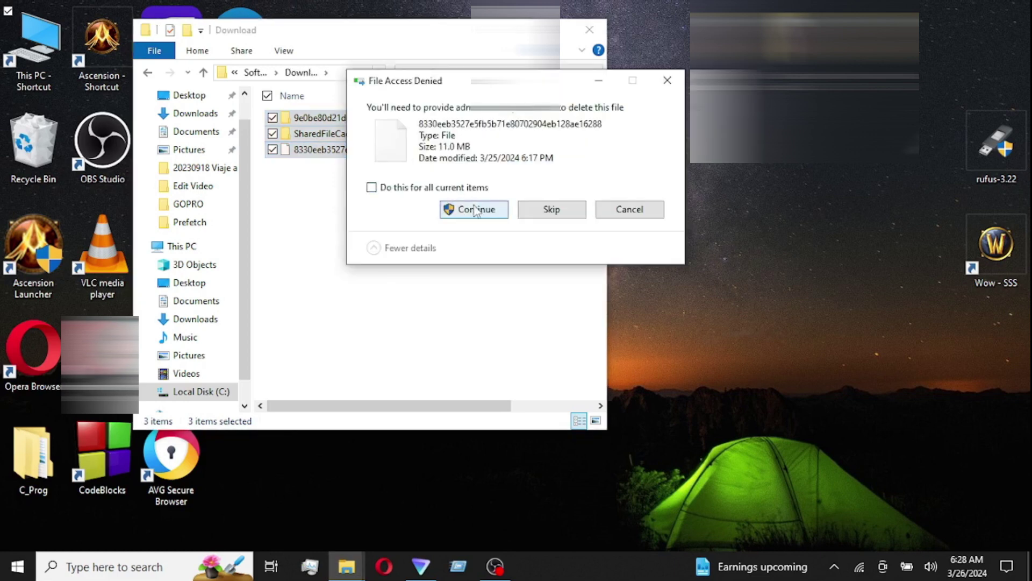
left_click(477, 211)
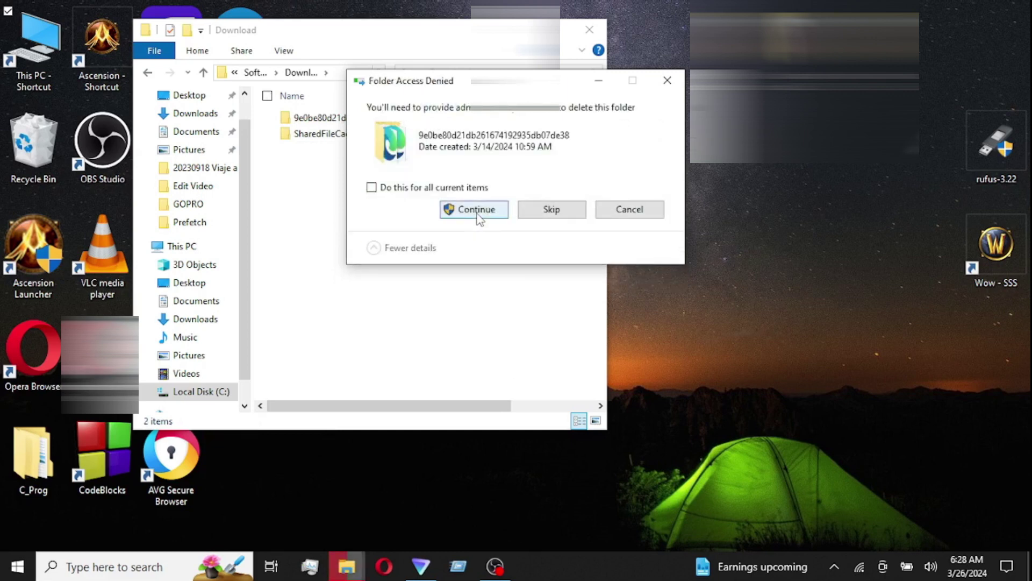
left_click(476, 211)
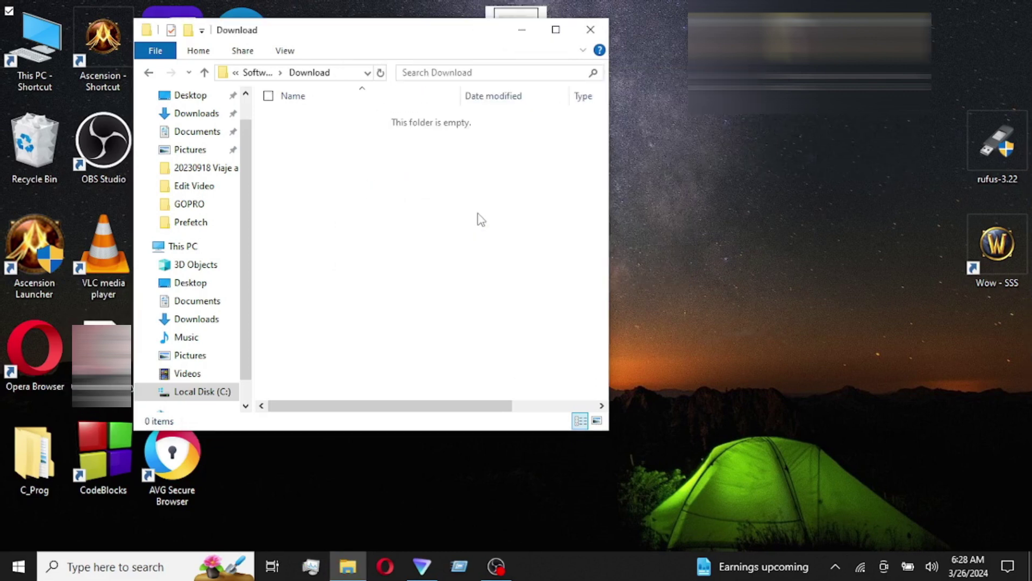
- Search Windows for "disk" and launch Disk Cleanup
left_click(13, 574)
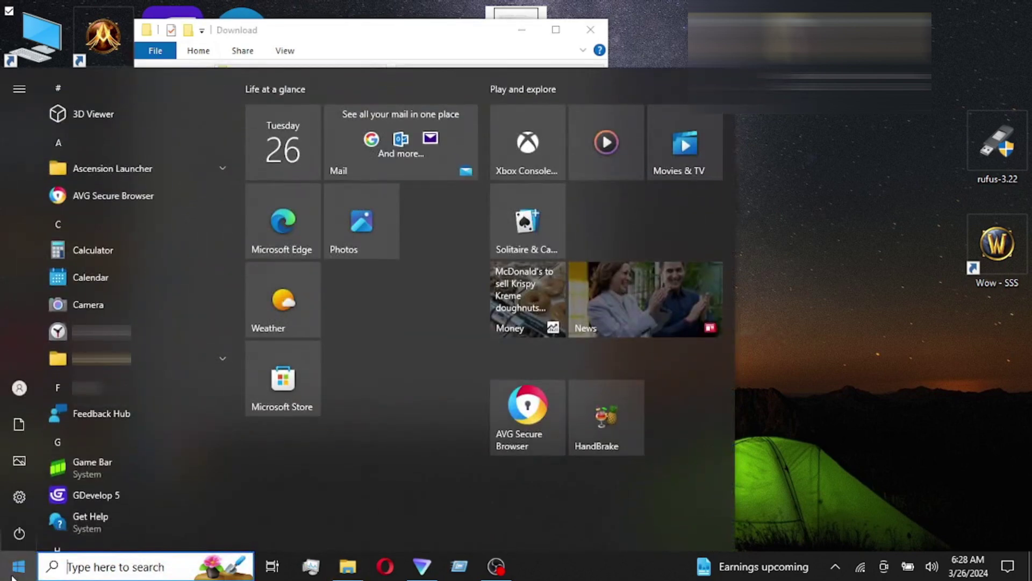
type("dis")
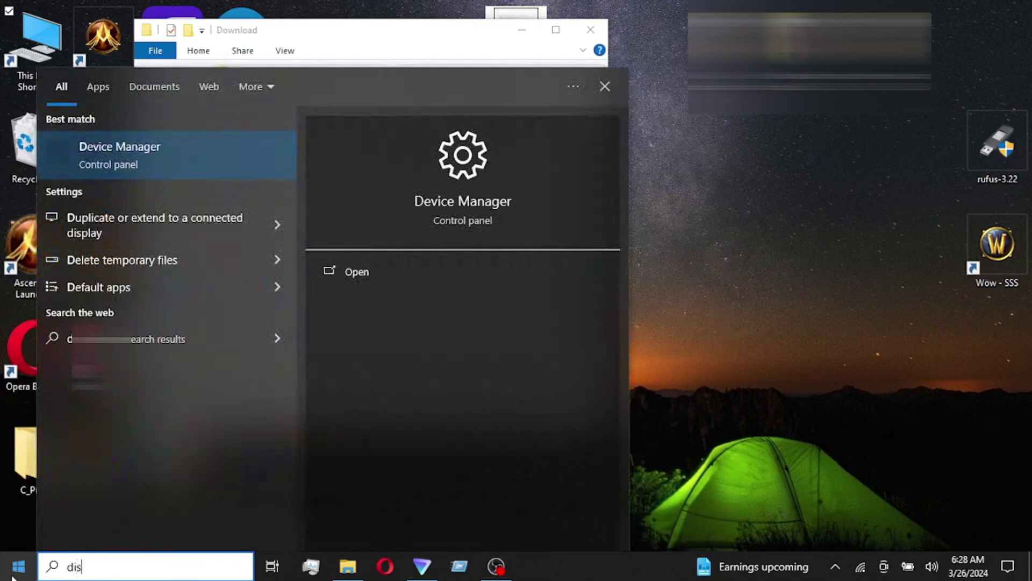
type("k")
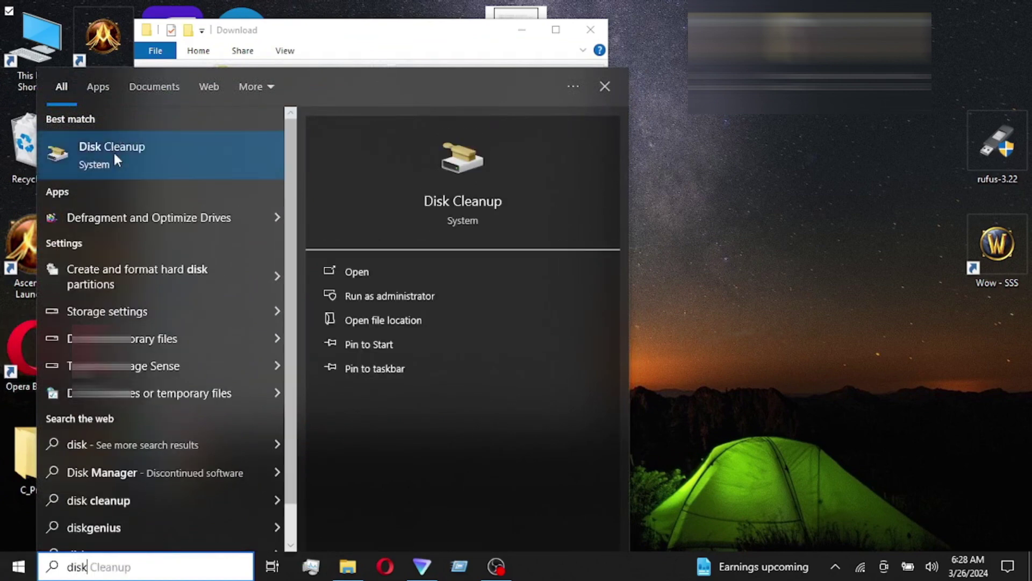
left_click(19, 152)
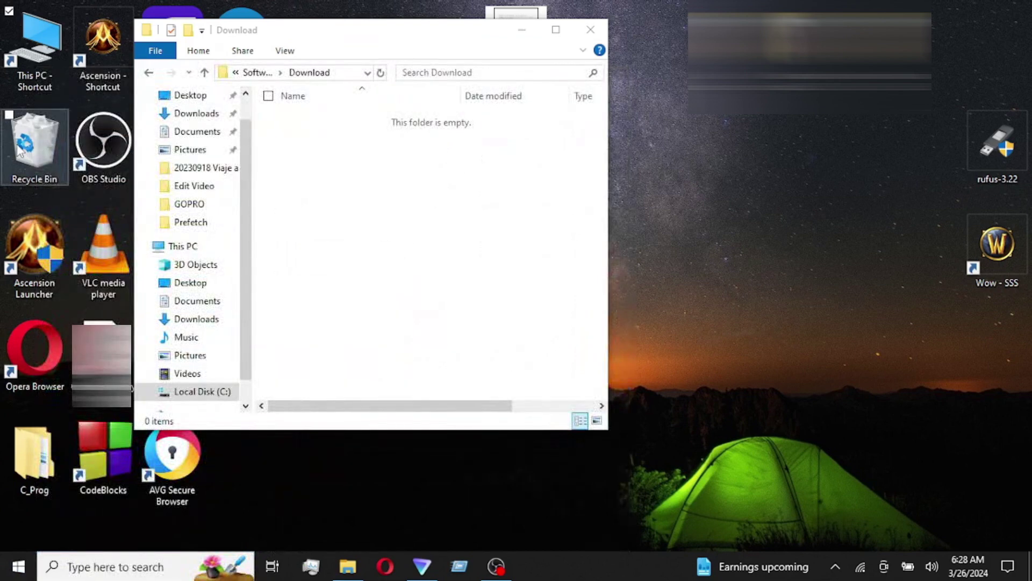
- Empty the Recycle Bin permanently, granting administrator permission to delete the WinSAT folder
right_click(18, 150)
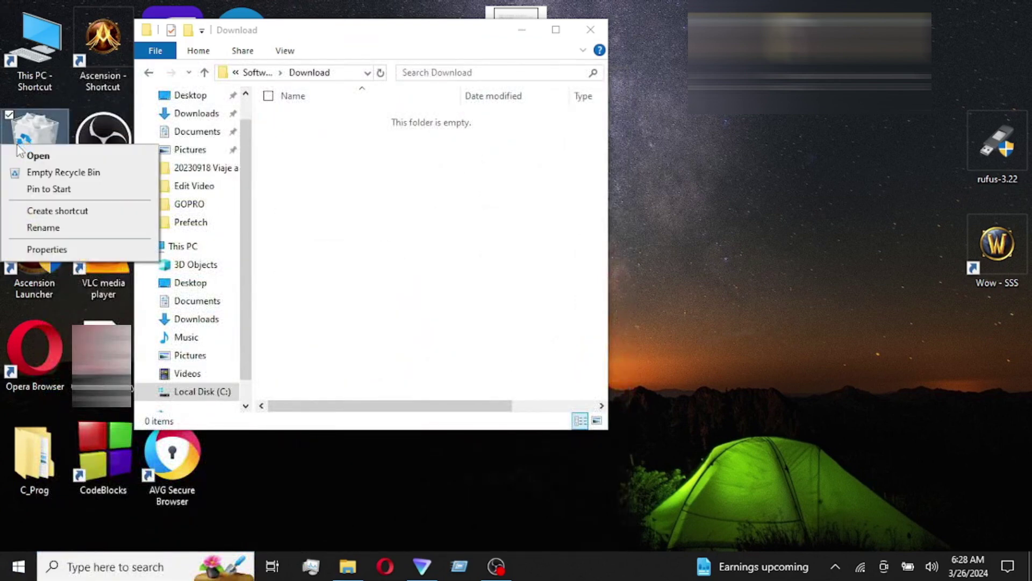
left_click(44, 174)
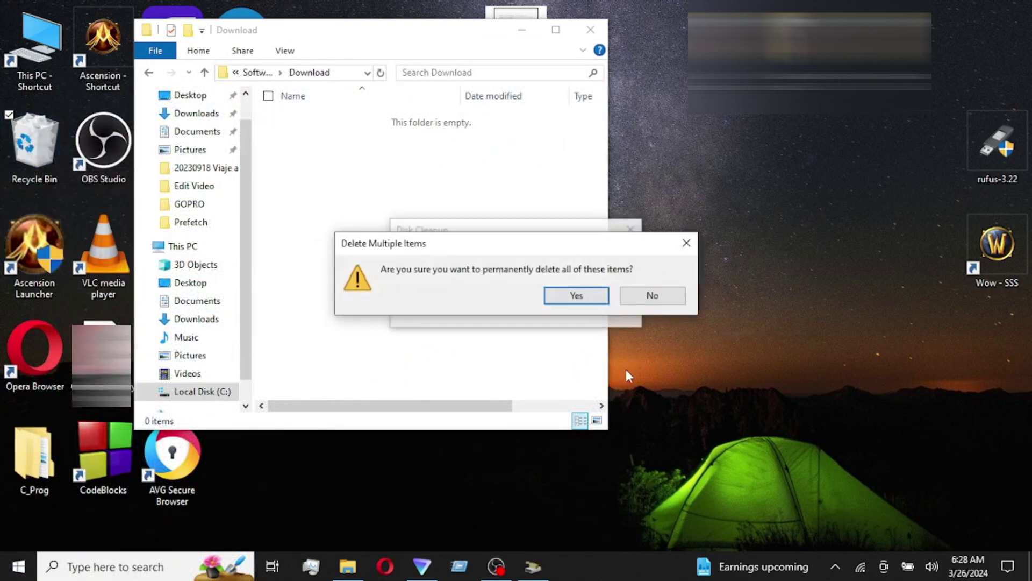
left_click(576, 296)
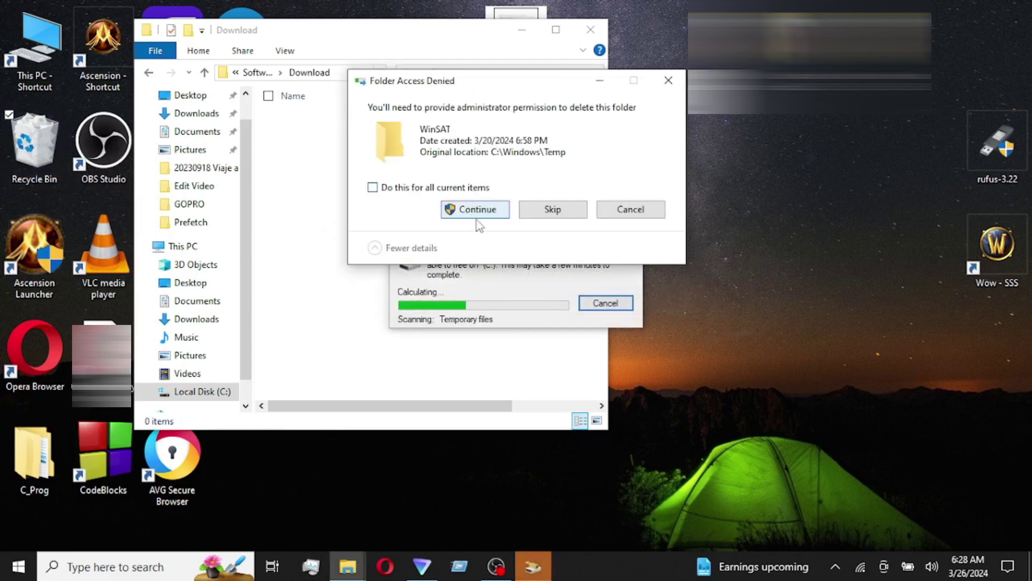
left_click(478, 210)
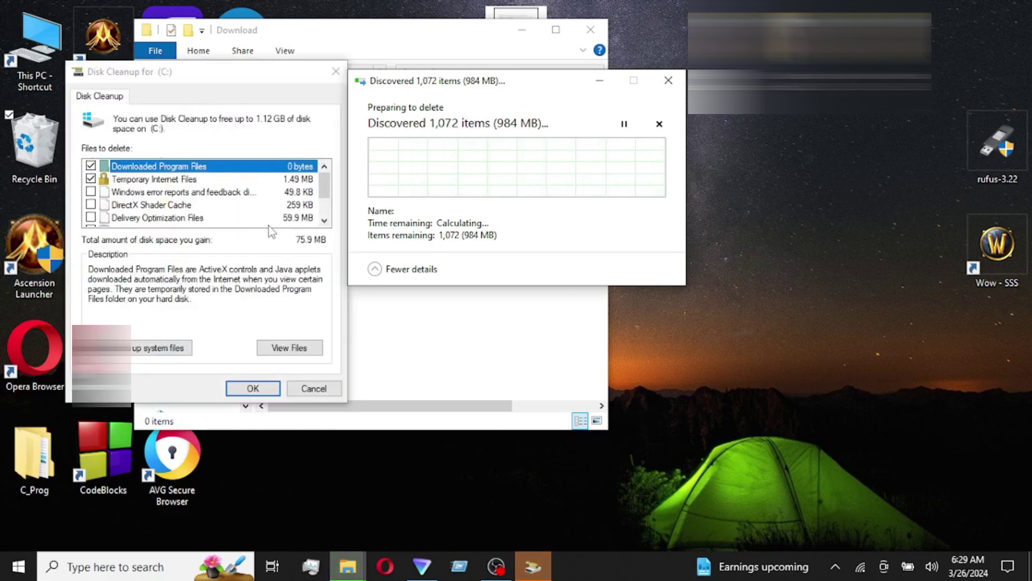
- Include Delivery Optimization Files, DirectX Shader Cache, Windows error reports, Recycle Bin and Temporary files in the cleanup of drive C:
left_click(92, 217)
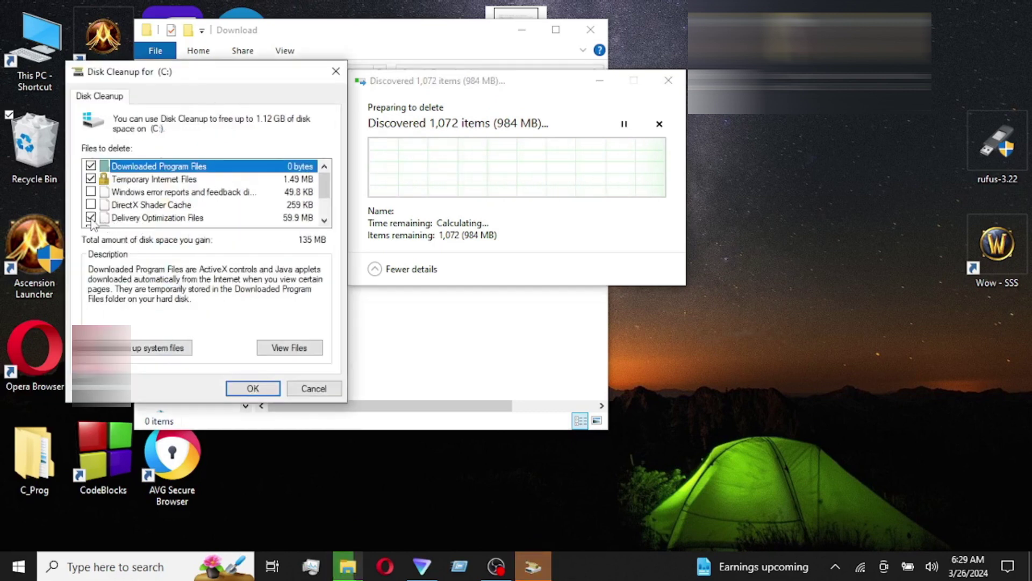
left_click(91, 205)
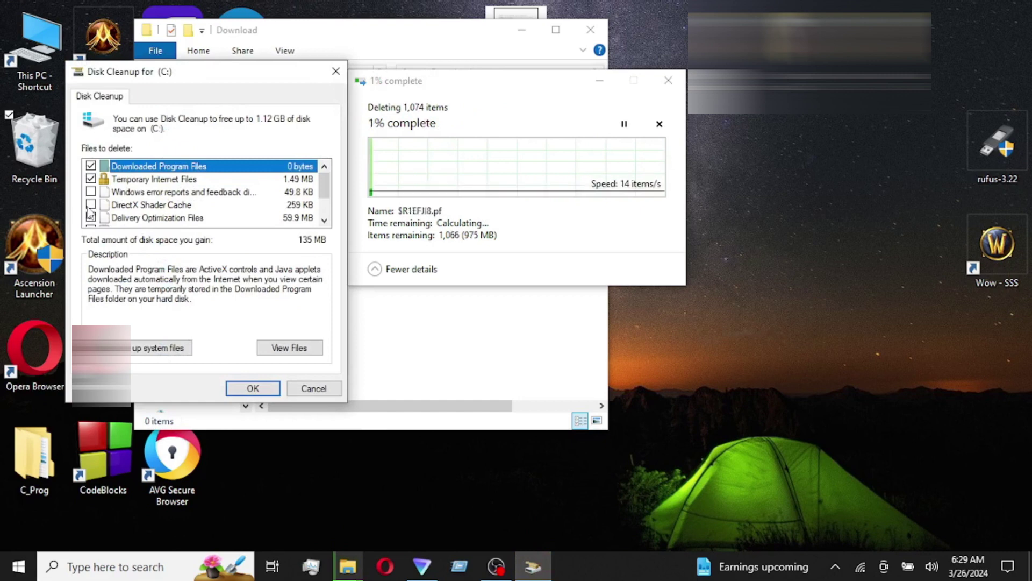
left_click(90, 192)
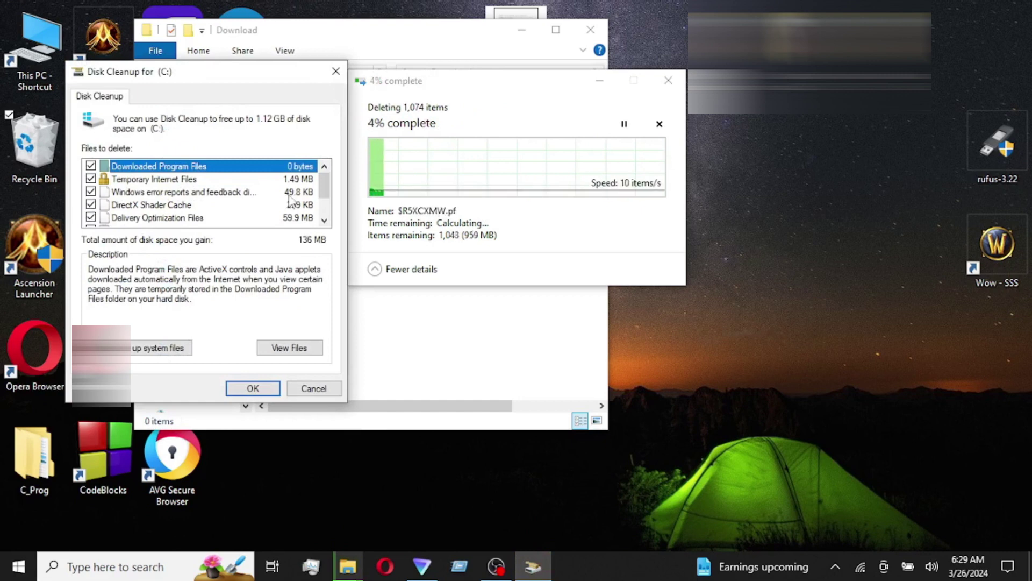
left_click(324, 221)
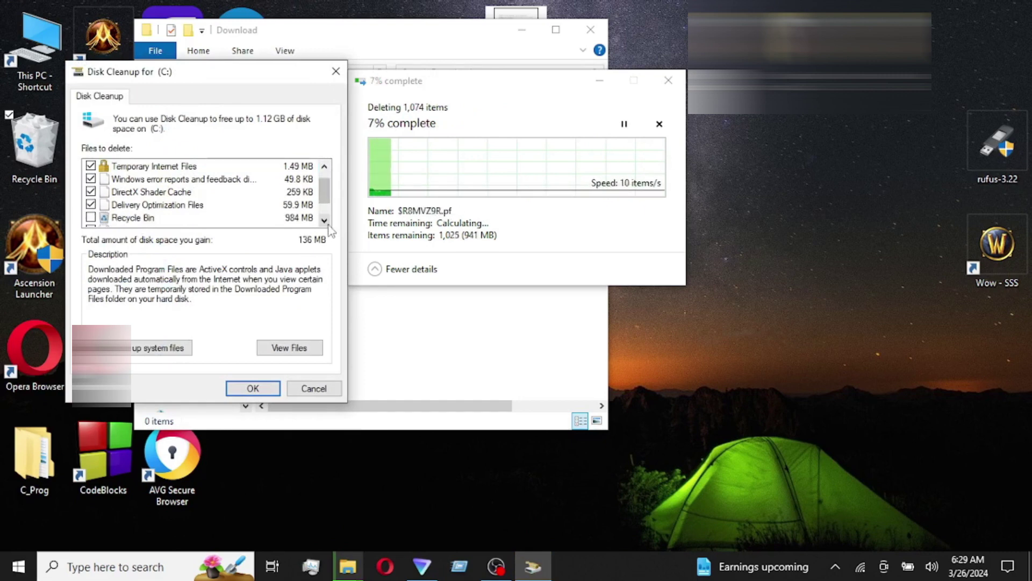
left_click(325, 221)
left_click(324, 220)
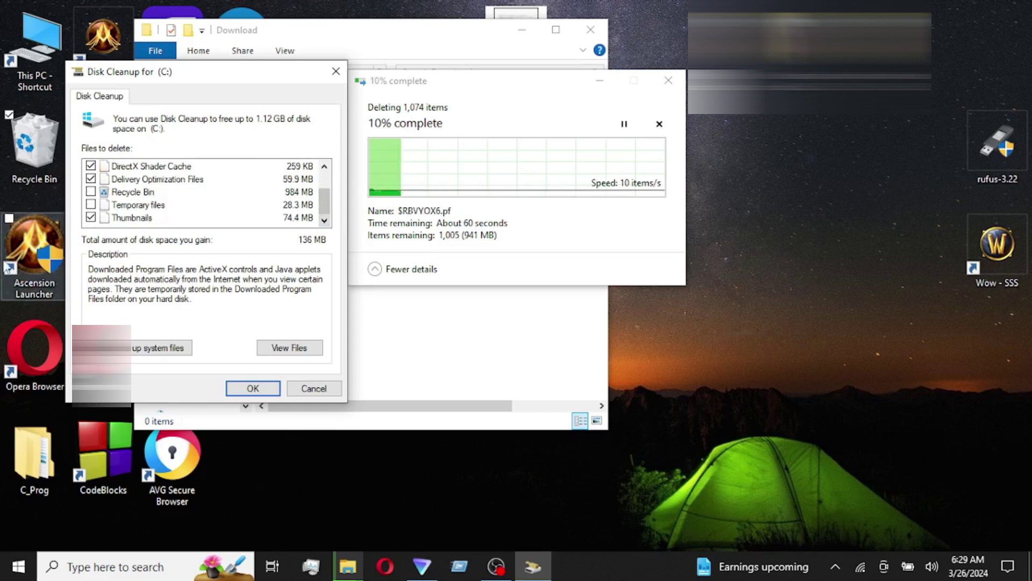
left_click(91, 192)
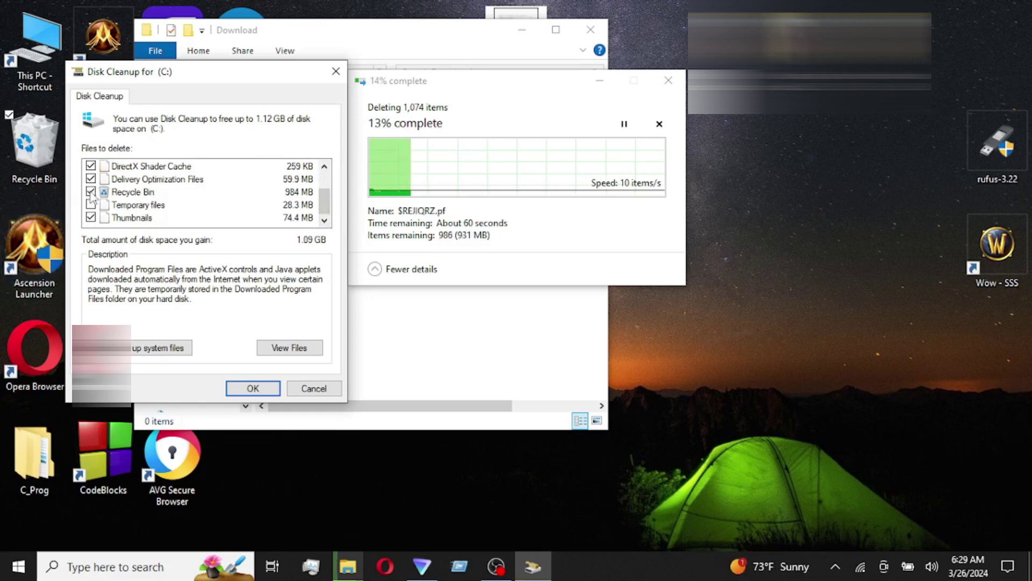
left_click(91, 205)
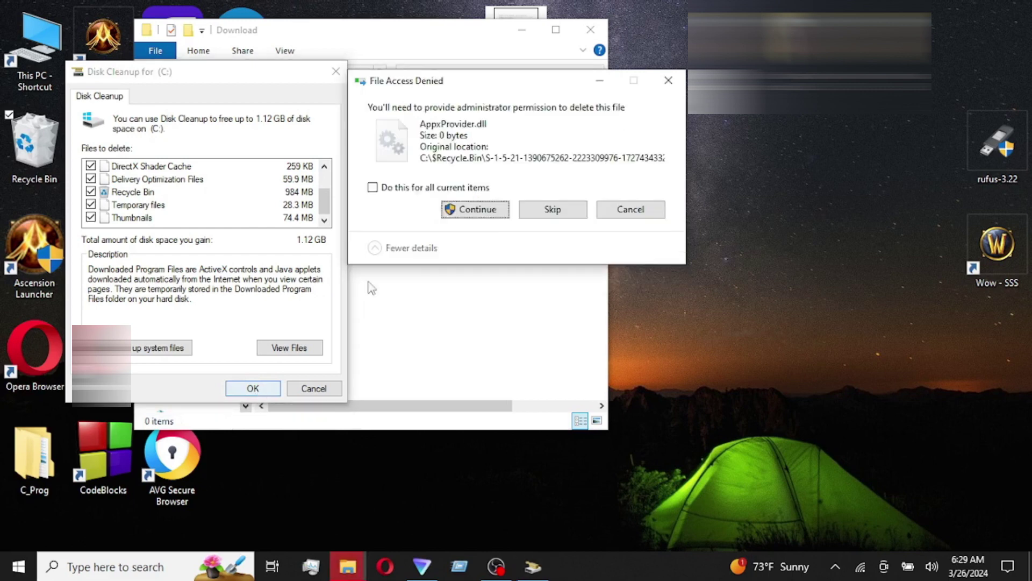
- Finish emptying the Recycle Bin by skipping all items that cannot be found and granting administrator permission for all protected files
left_click(488, 214)
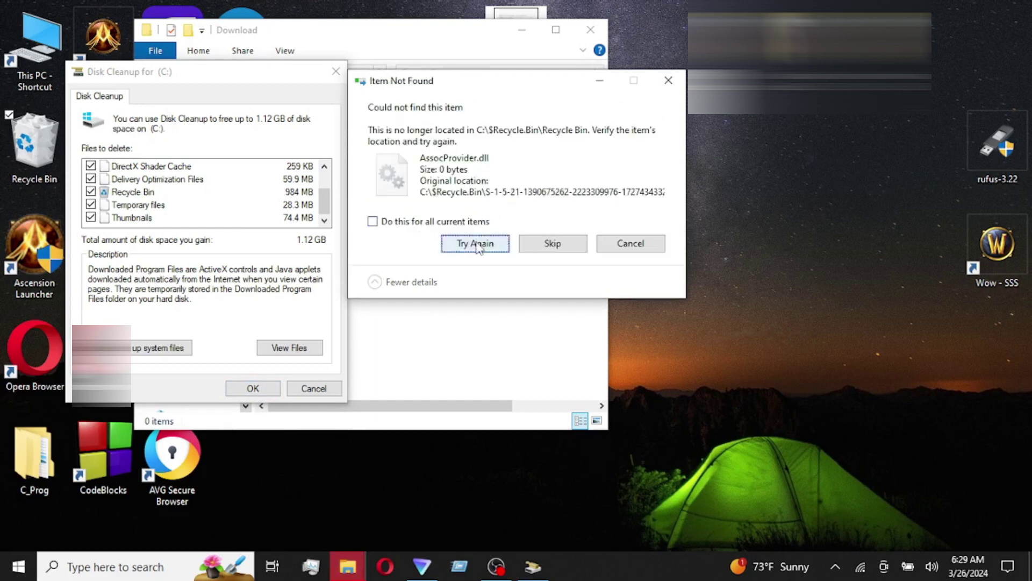
left_click(543, 245)
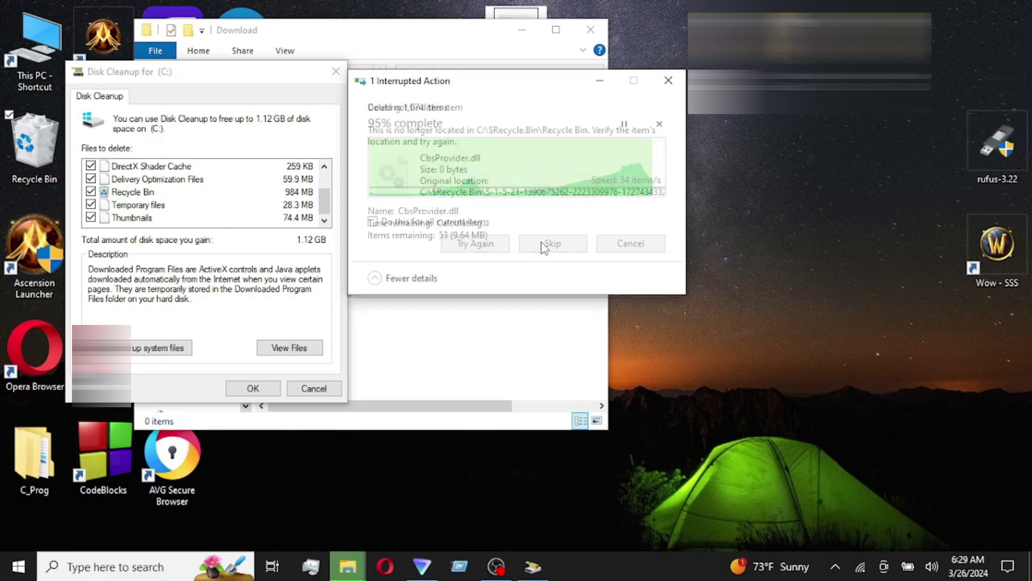
left_click(460, 245)
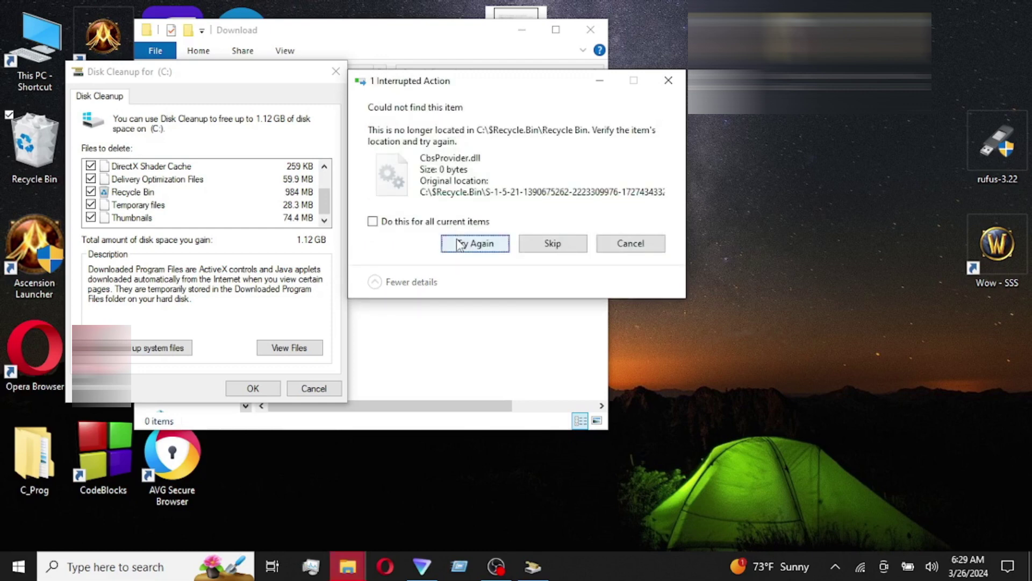
left_click(460, 245)
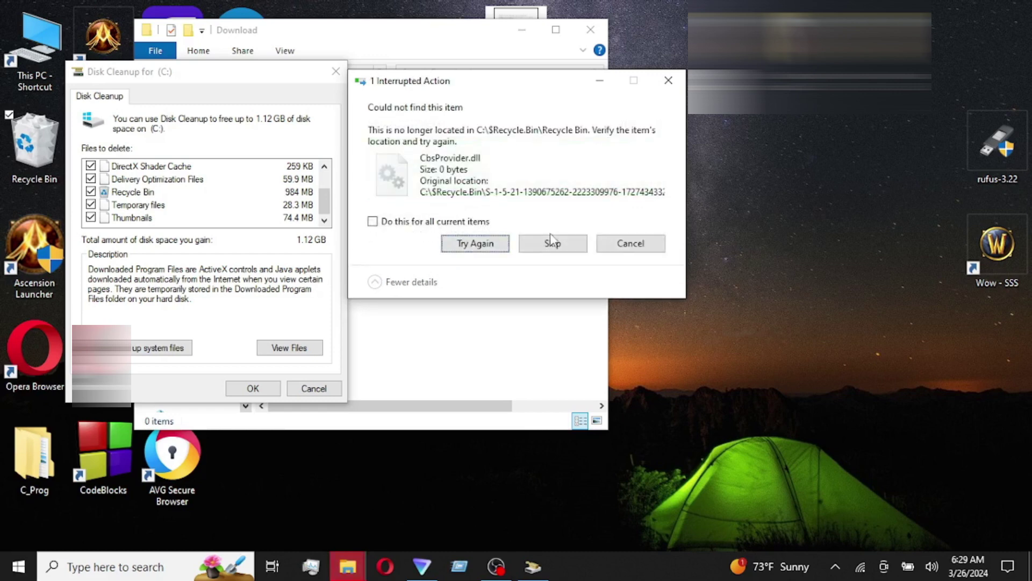
left_click(558, 246)
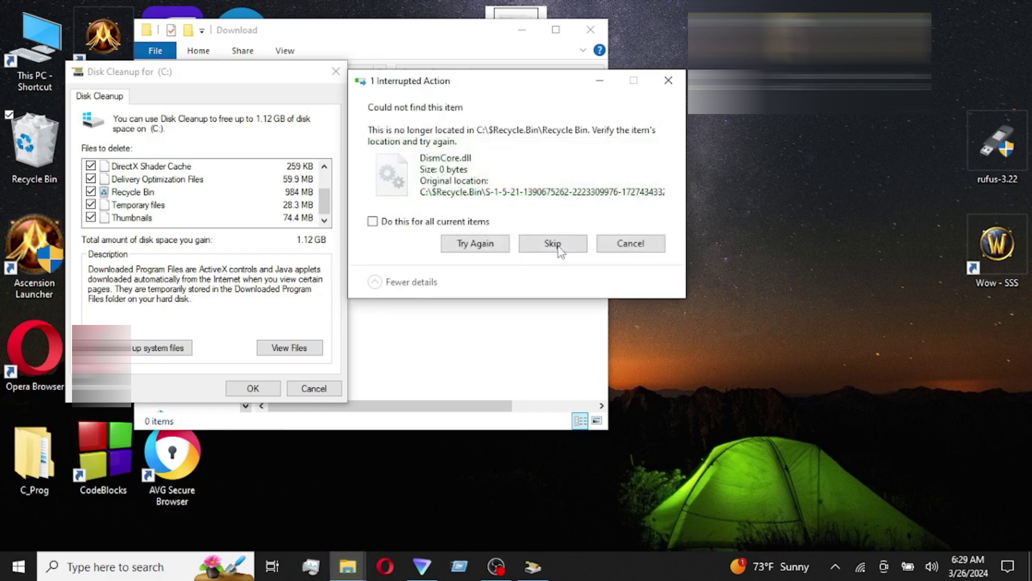
left_click(558, 247)
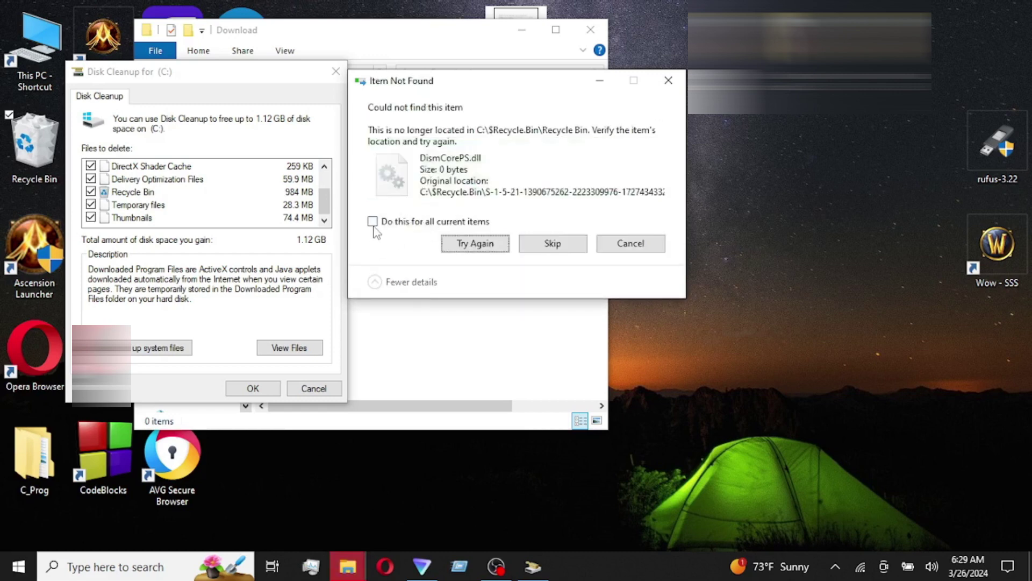
left_click(373, 222)
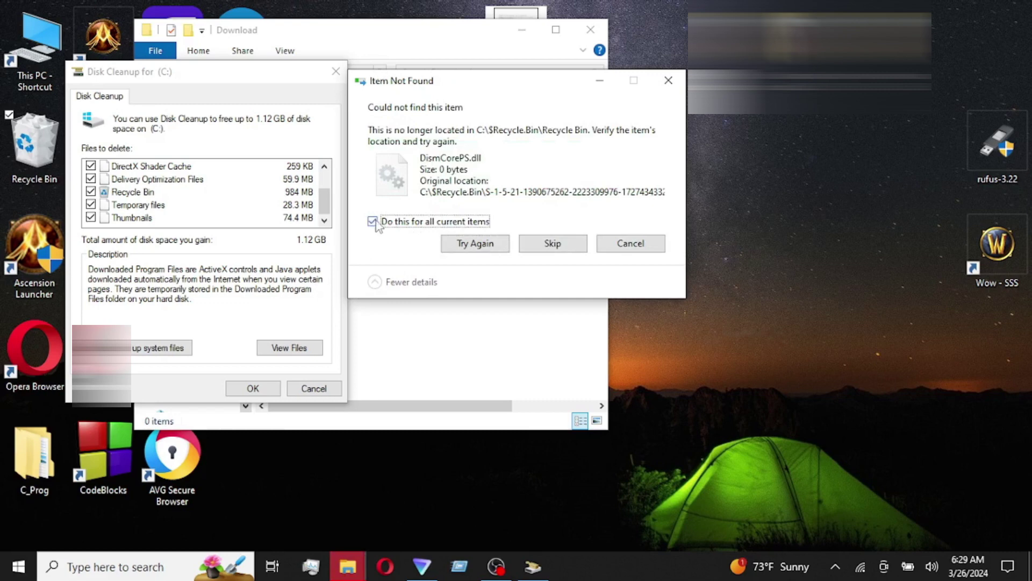
left_click(554, 247)
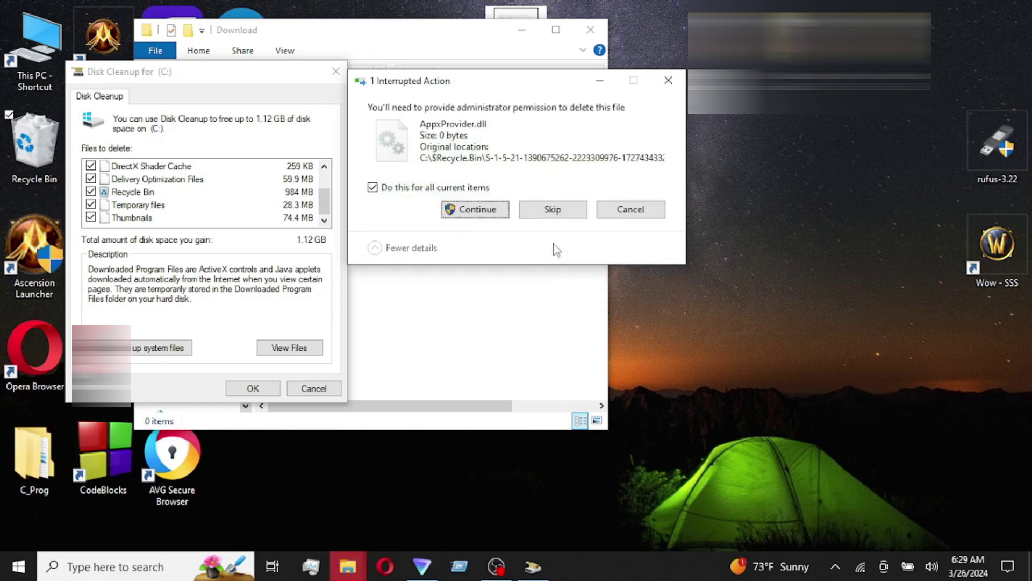
left_click(471, 213)
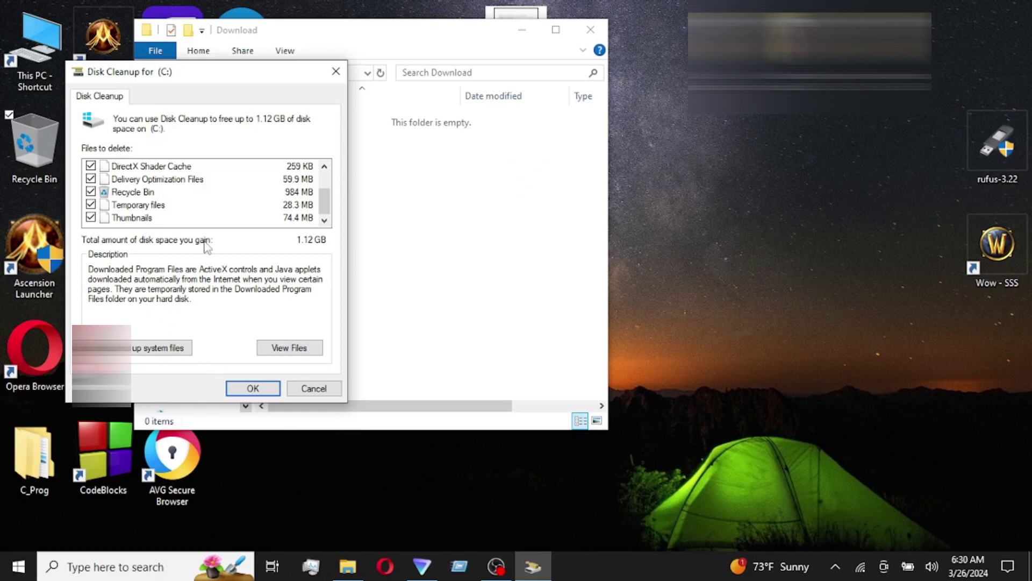
- Run Disk Cleanup on drive C: with the selected categories and confirm permanent deletion of the files
left_click(252, 389)
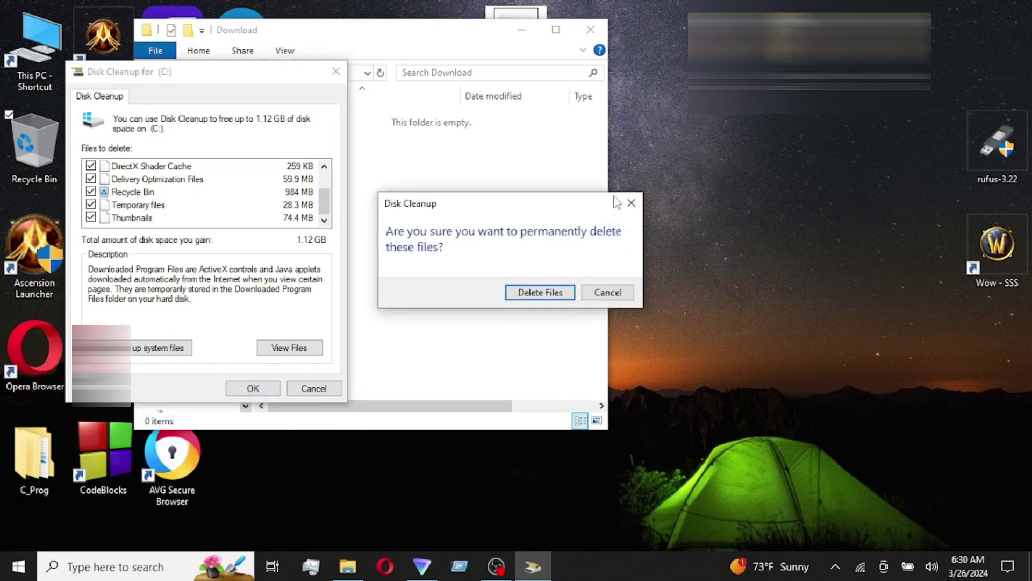
left_click(540, 293)
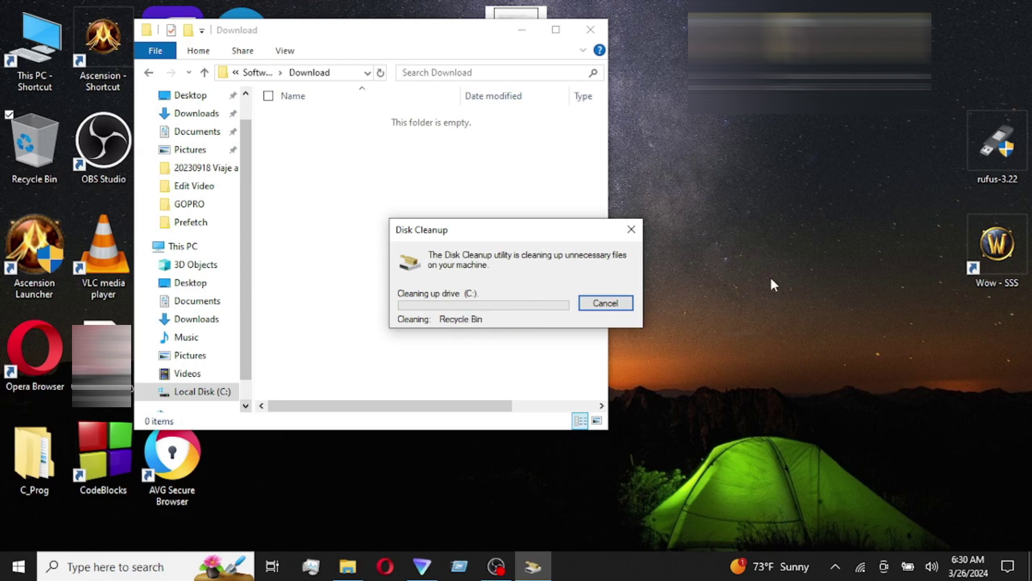
mouse_move(535, 568)
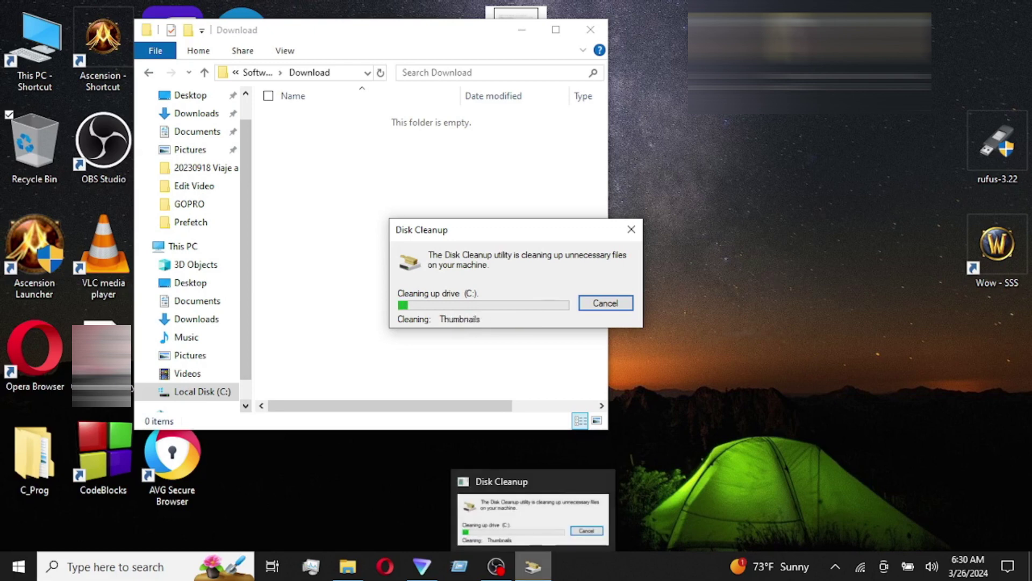